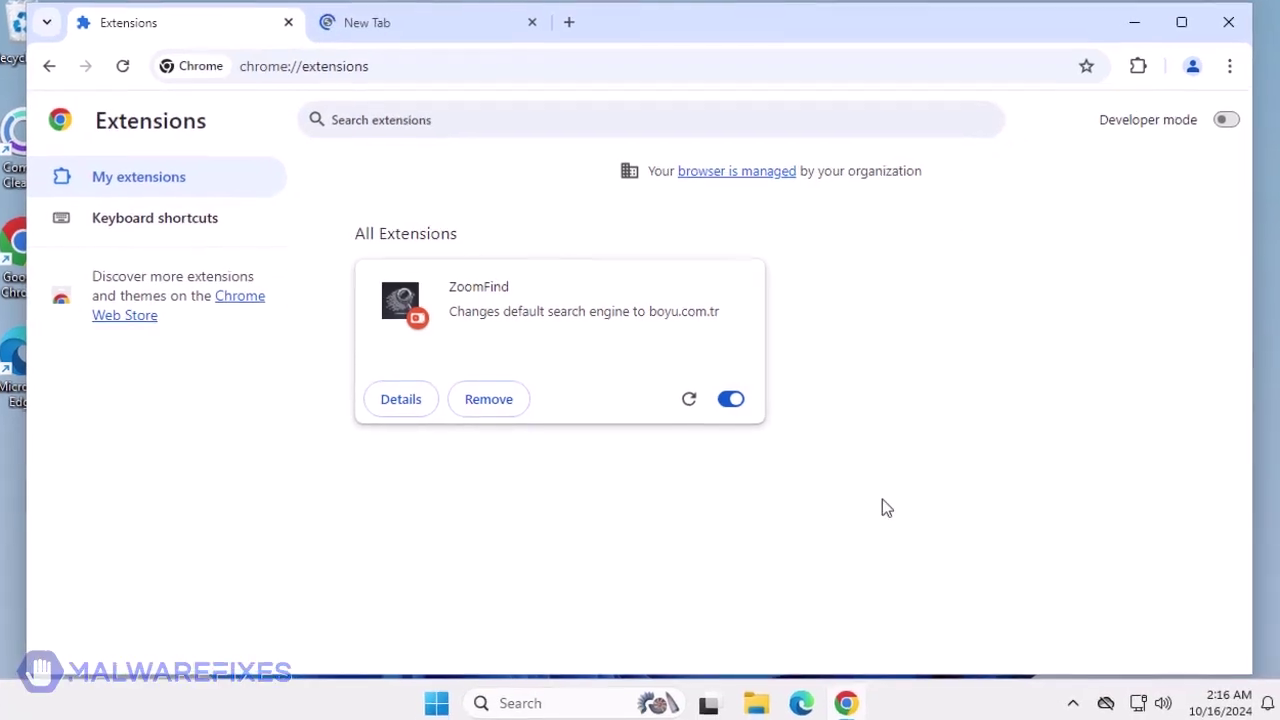
# - Review the details of the ZoomFind extension, including its permissions, and return to the list of extensions
pyautogui.click(404, 402)
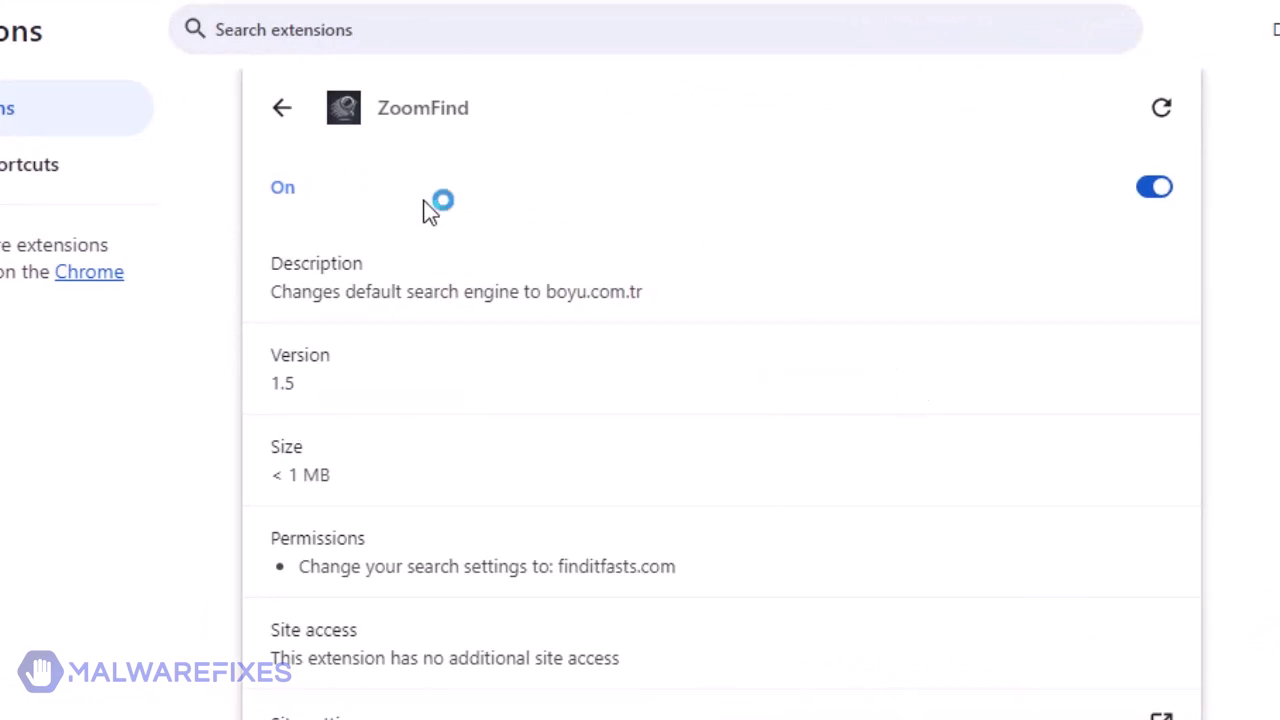
pyautogui.click(283, 112)
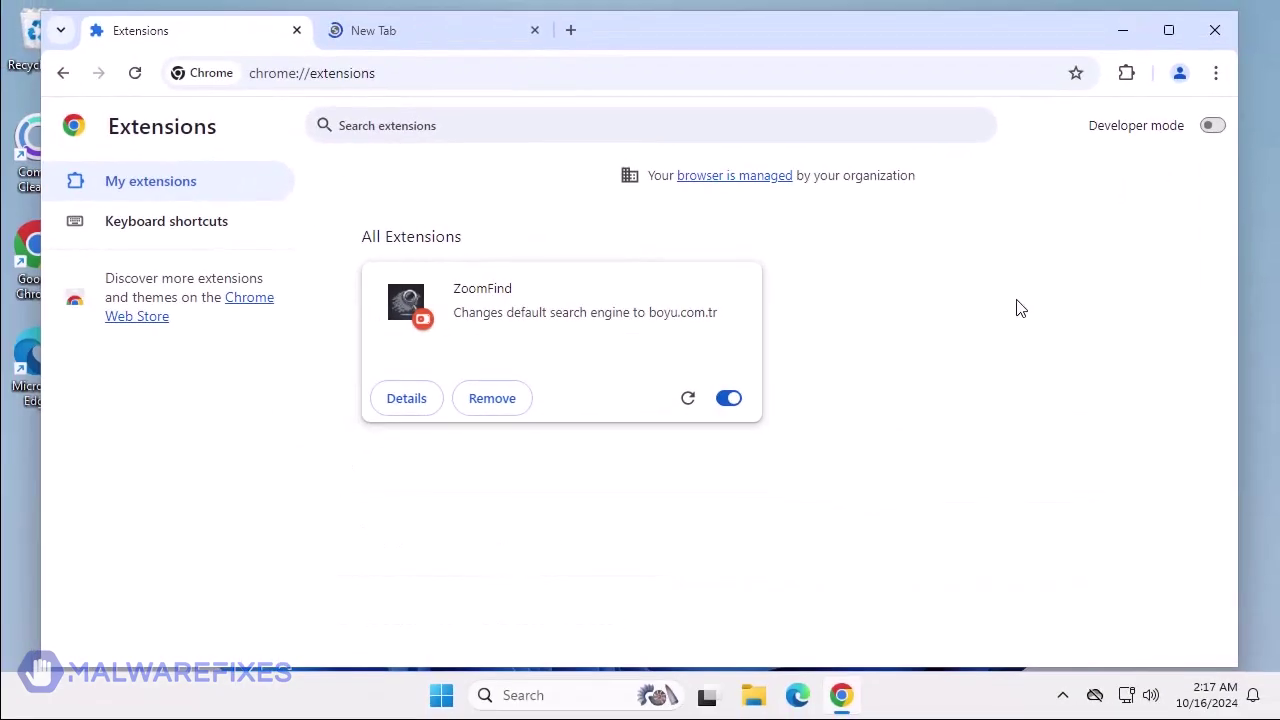
# - Test the browser's address-bar search with "asasas" in the existing new tab and "jdjha" in another tab, and return to the Extensions page
pyautogui.click(437, 33)
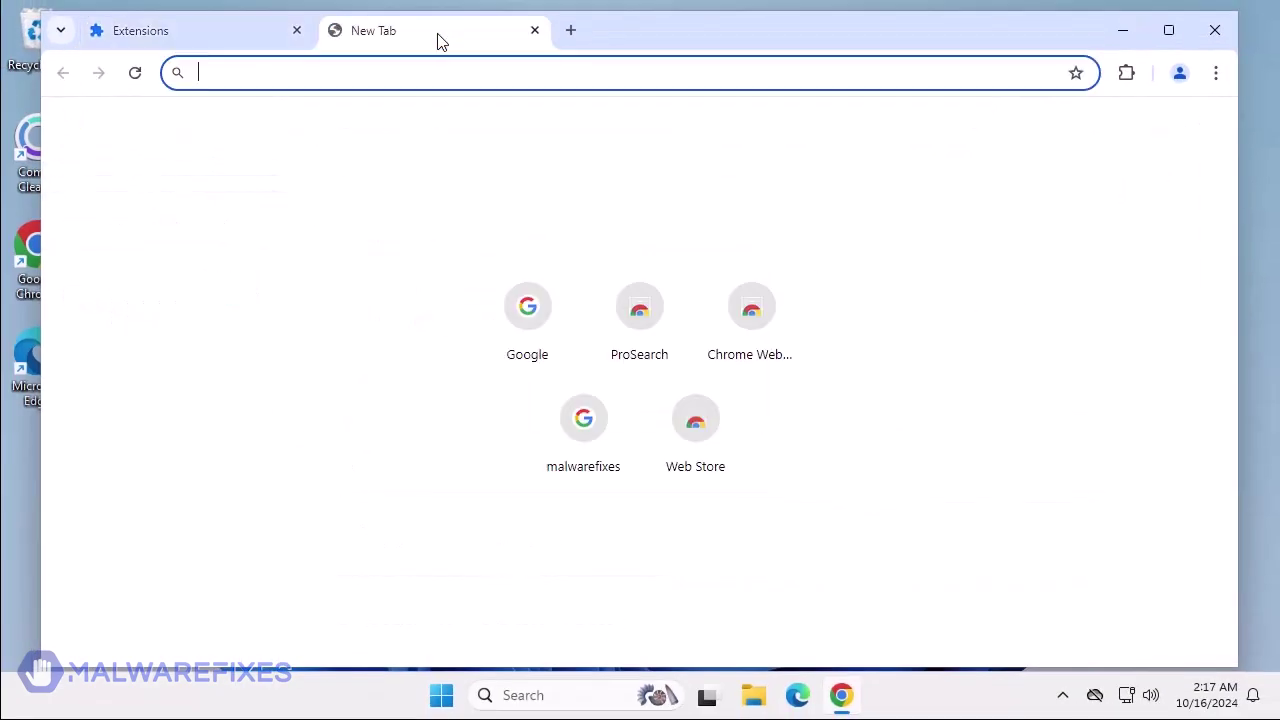
pyautogui.write('asasas')
pyautogui.press('Return')
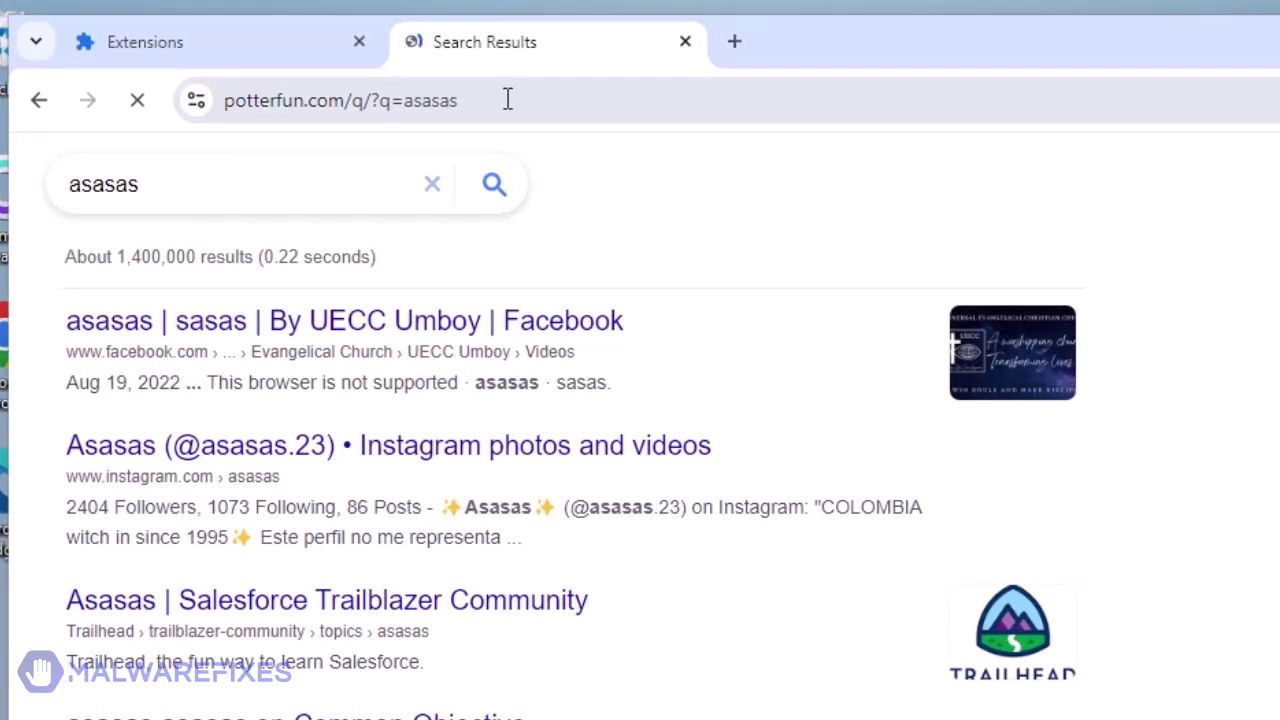
pyautogui.click(734, 43)
pyautogui.write('j')
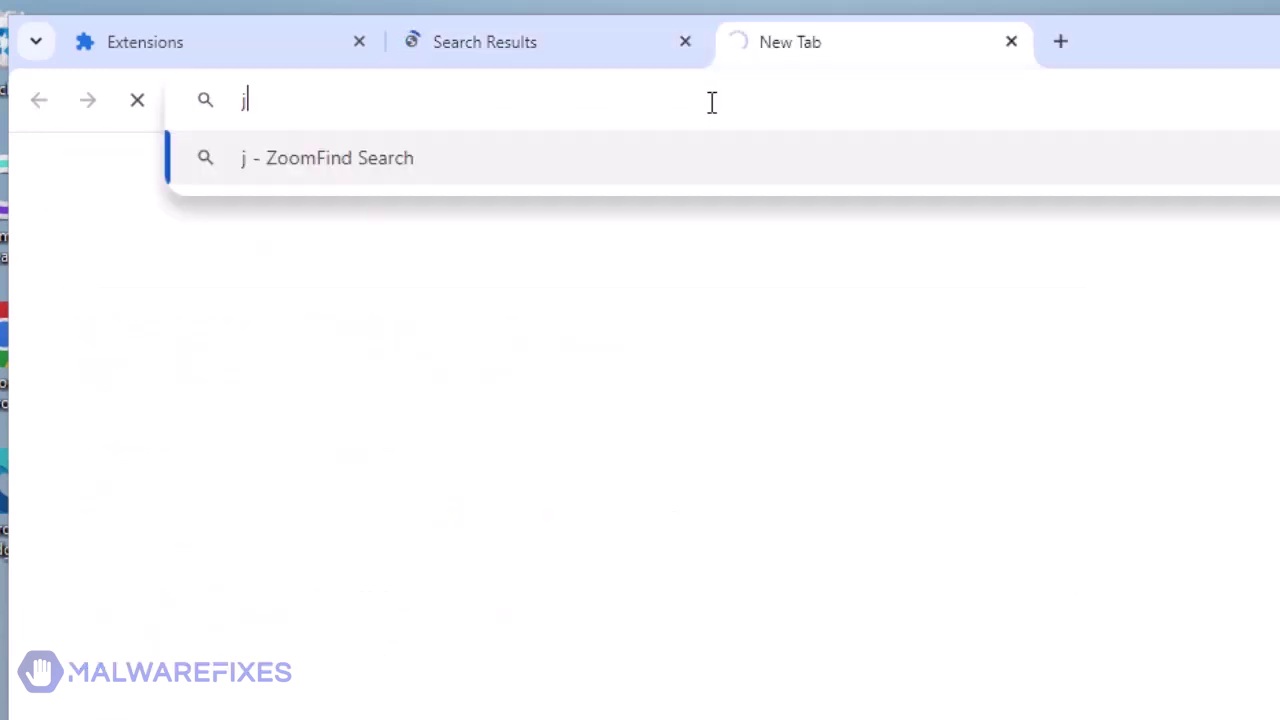
pyautogui.write('djha')
pyautogui.press('Return')
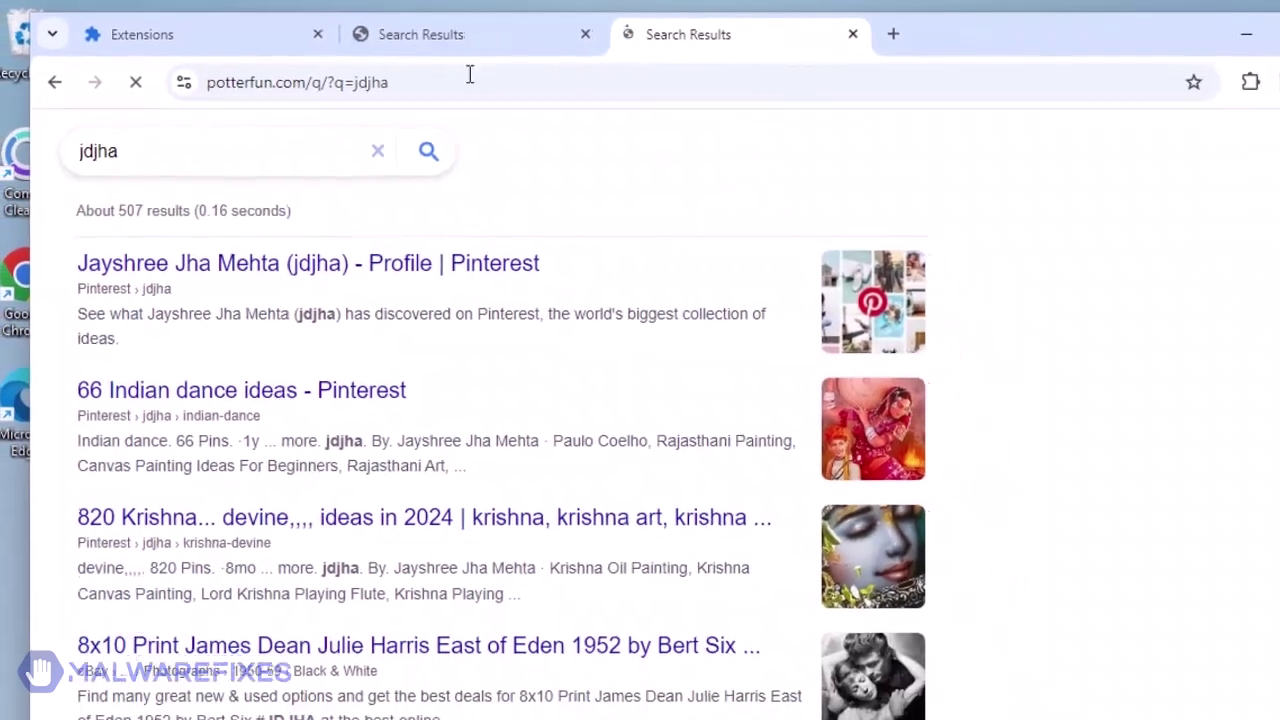
pyautogui.click(250, 38)
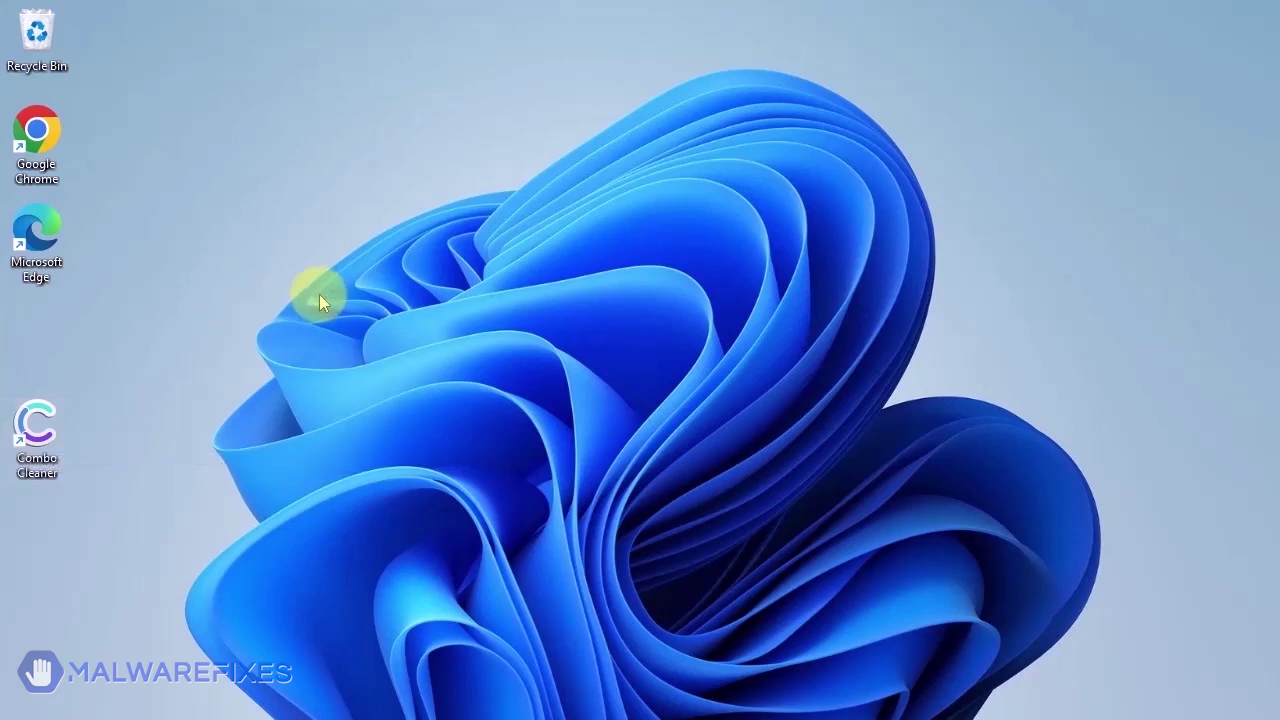
# - Open Combo Cleaner from the desktop and start a Quick Scan for malware
pyautogui.doubleClick(40, 432)
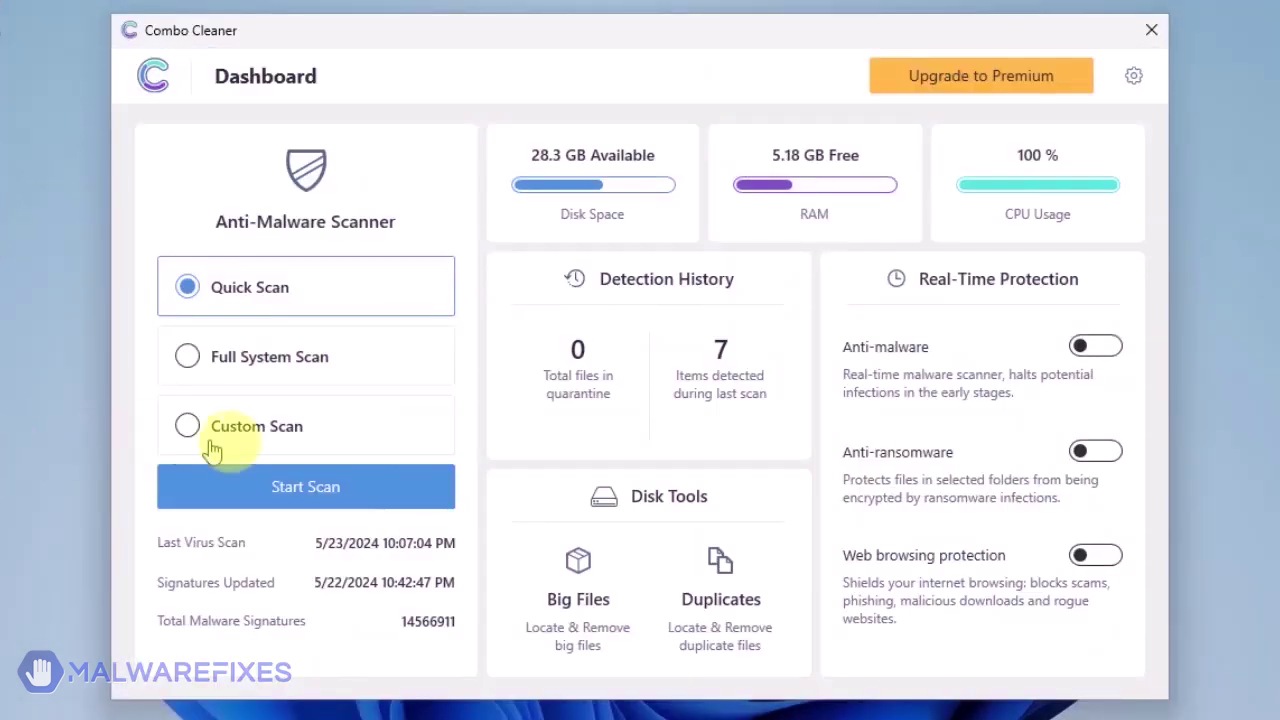
pyautogui.click(305, 490)
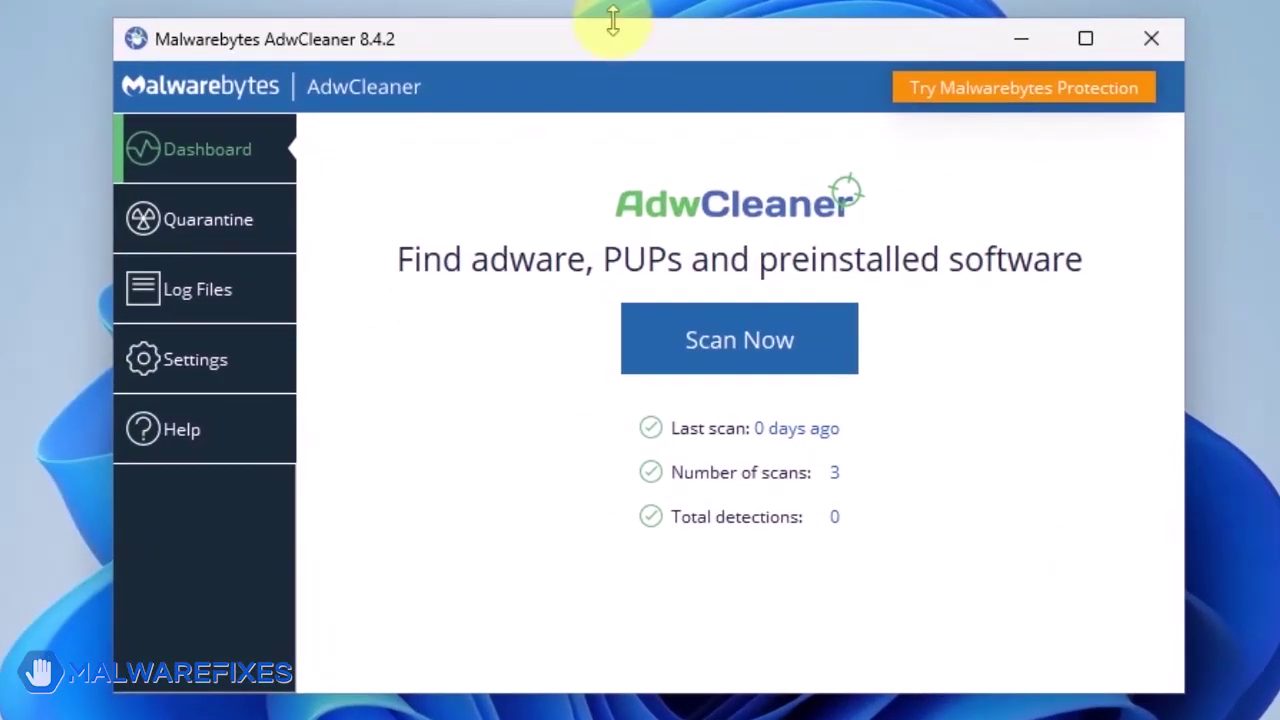
# - In the Malwarebytes AdwCleaner settings, enable the Reset Chrome policies and Reset IE policies basic repair actions
pyautogui.click(182, 370)
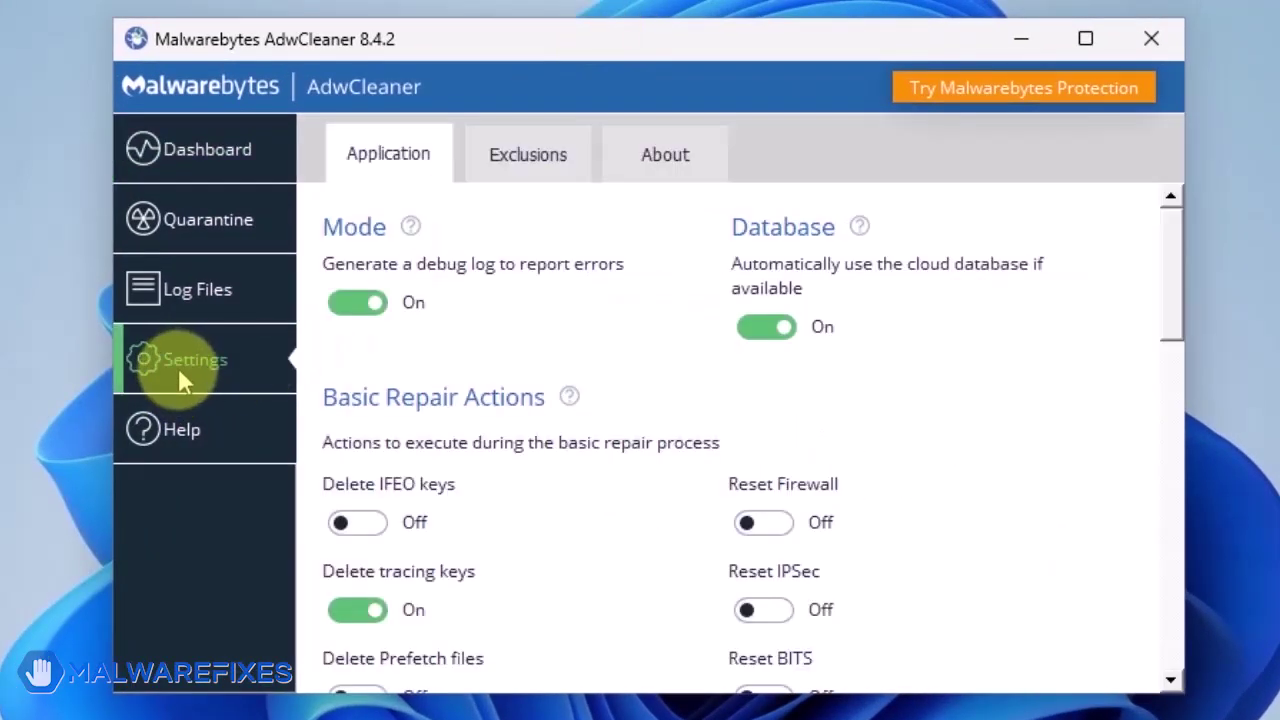
pyautogui.scroll(-3, 626, 379)
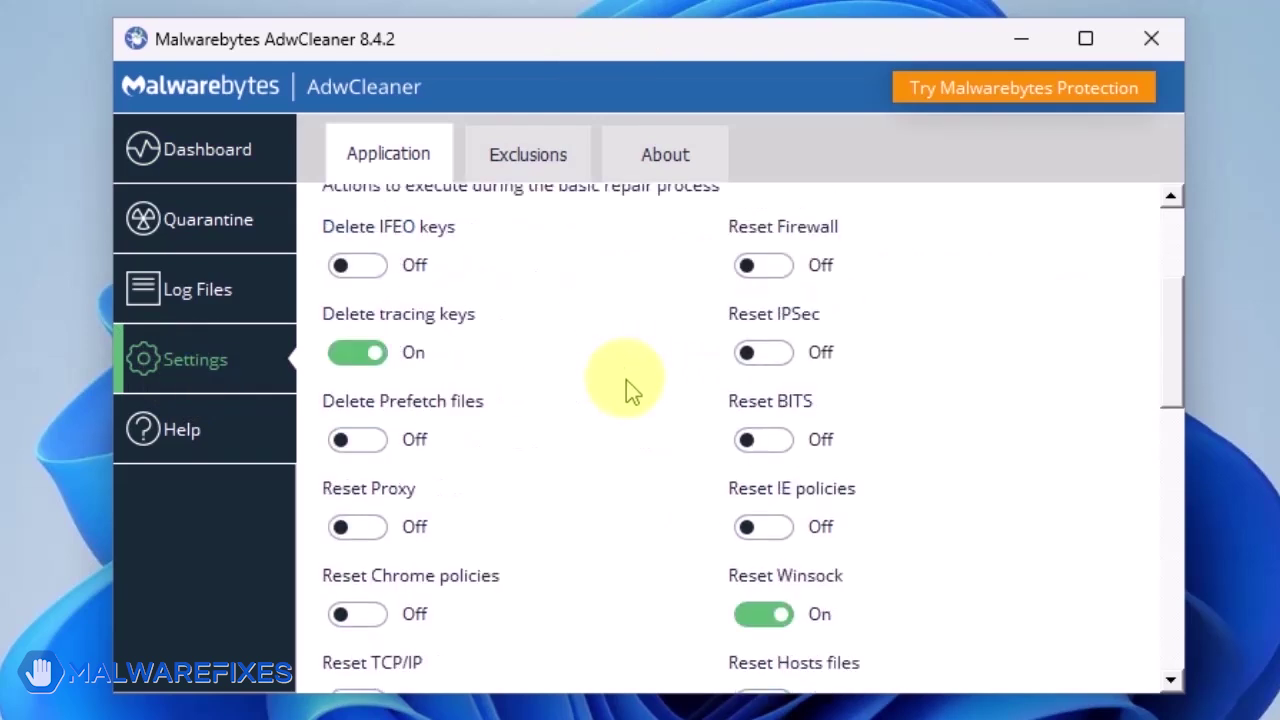
pyautogui.scroll(-1, 626, 378)
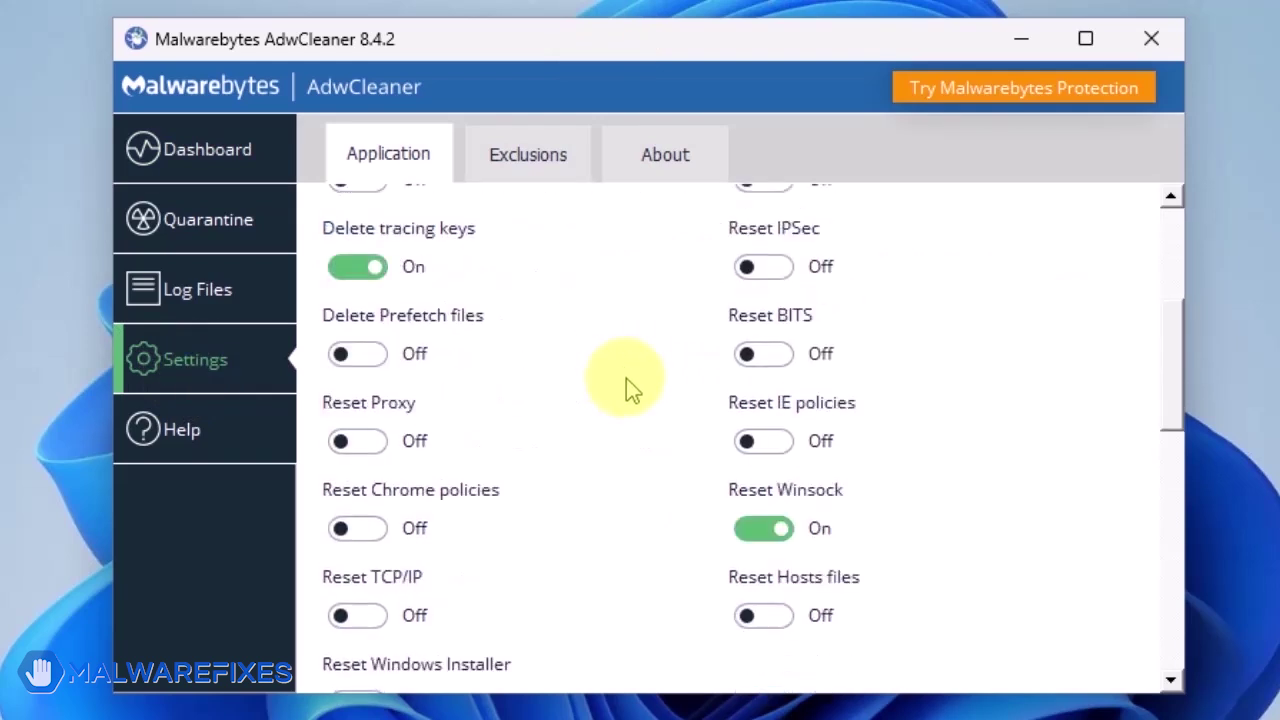
pyautogui.click(350, 530)
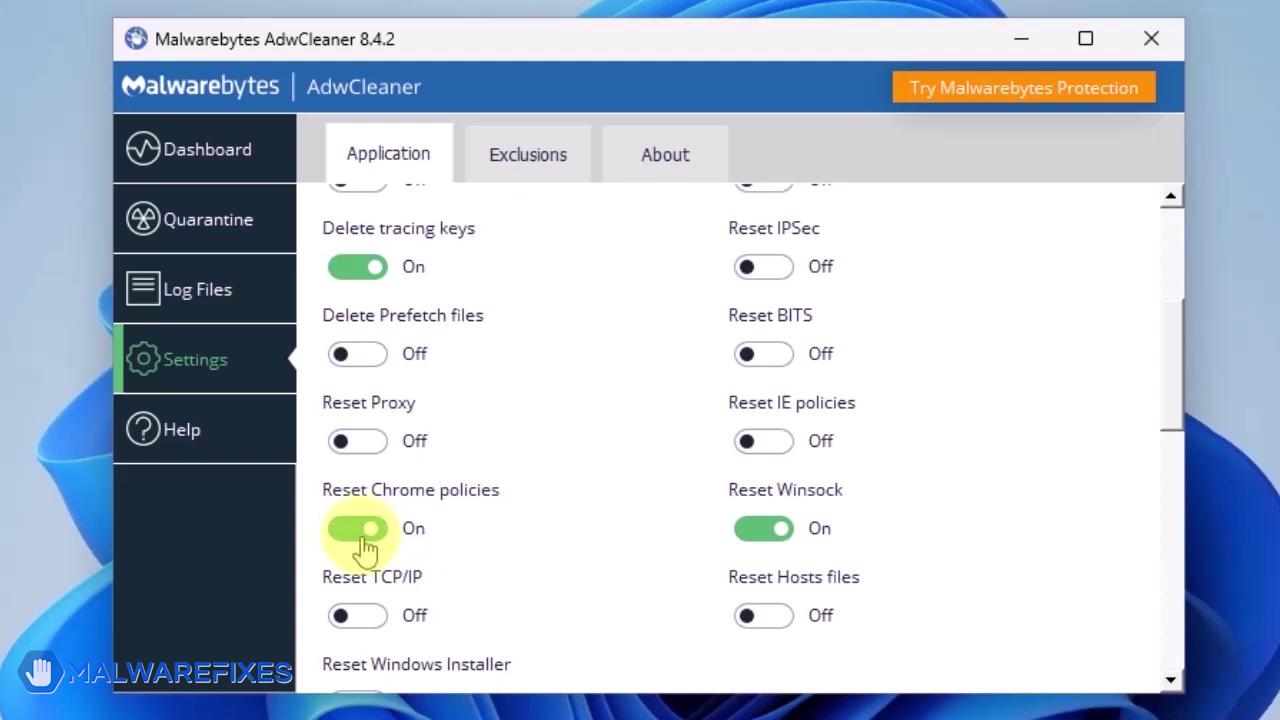
pyautogui.click(783, 452)
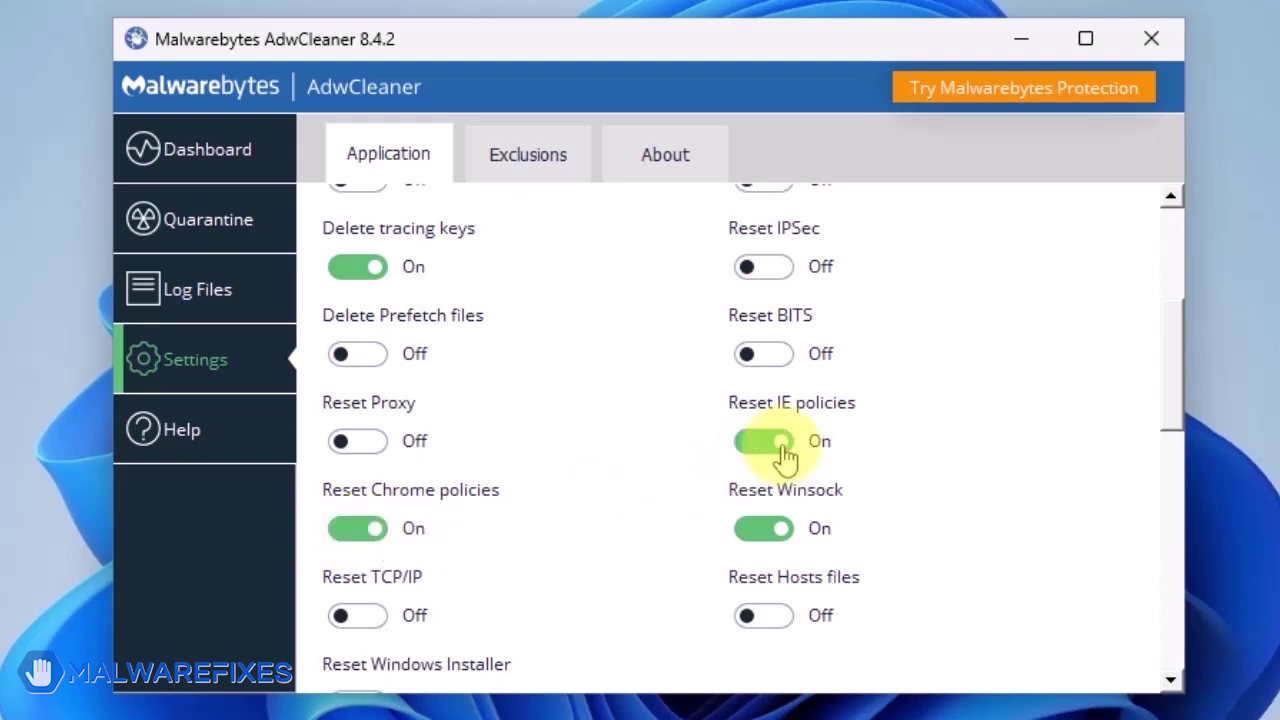
# - Scan the system with AdwCleaner and run Basic Repair, agreeing to close all processes
pyautogui.click(195, 152)
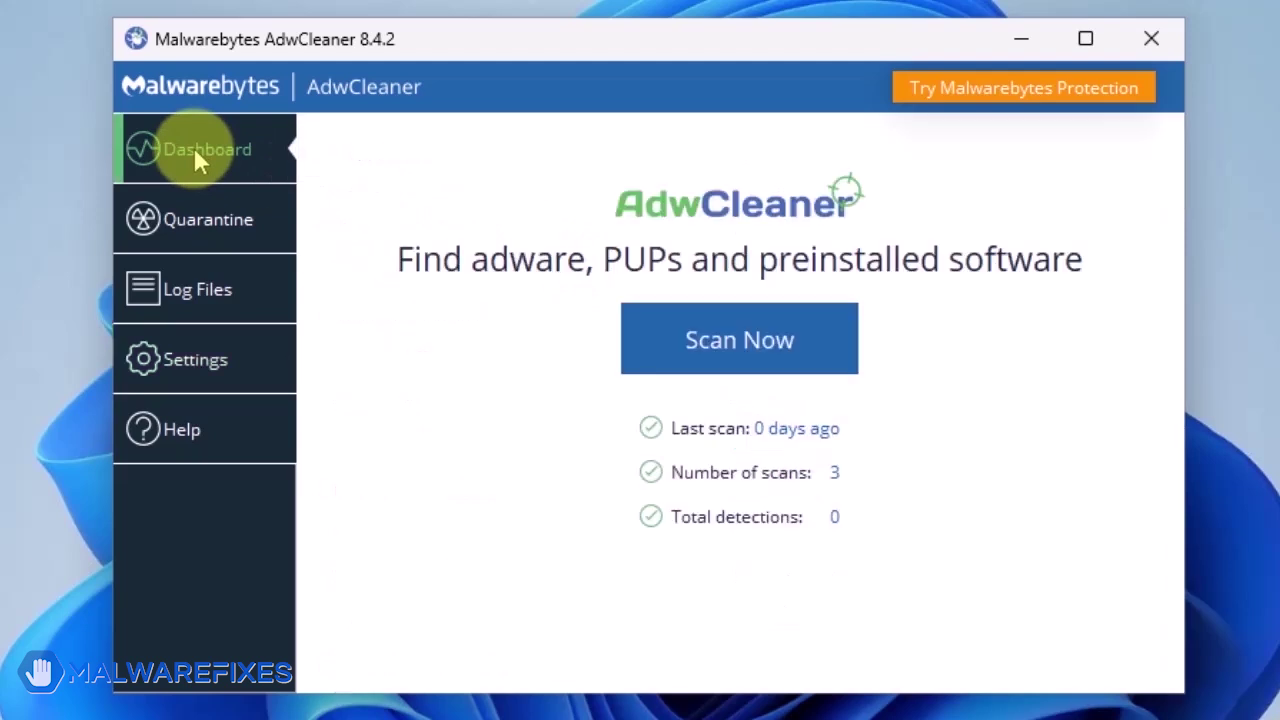
pyautogui.click(730, 345)
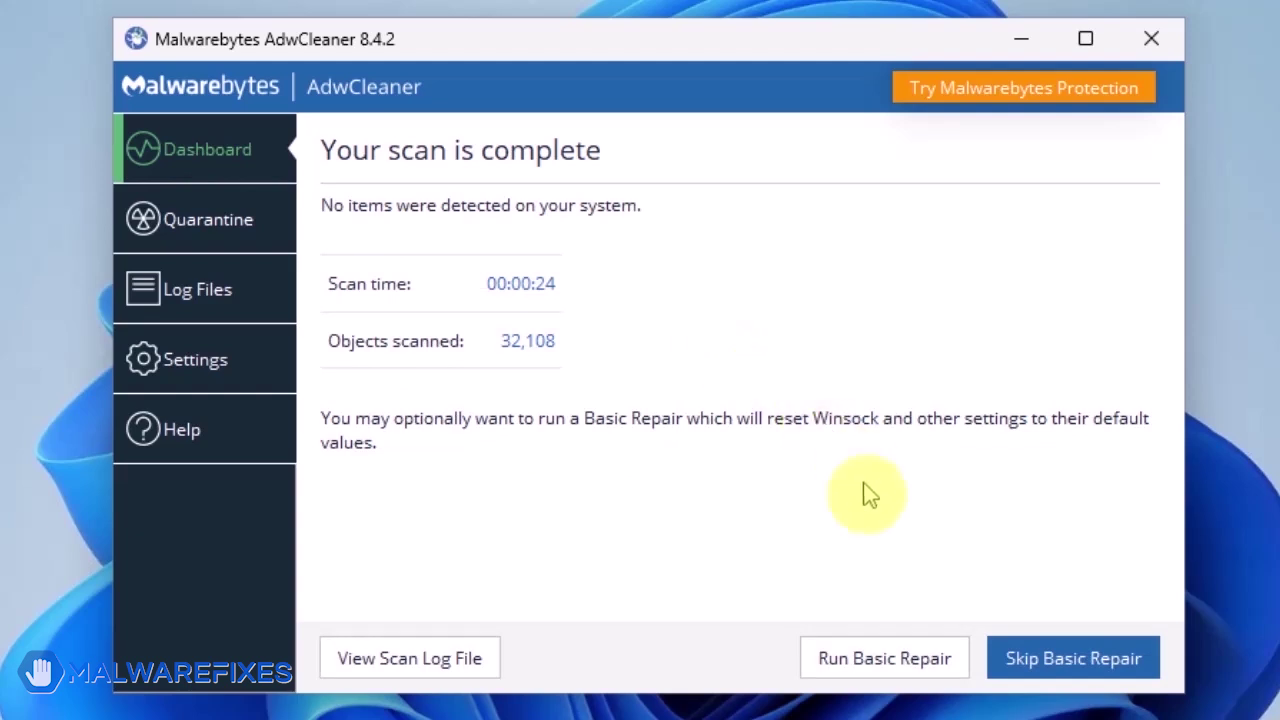
pyautogui.click(905, 678)
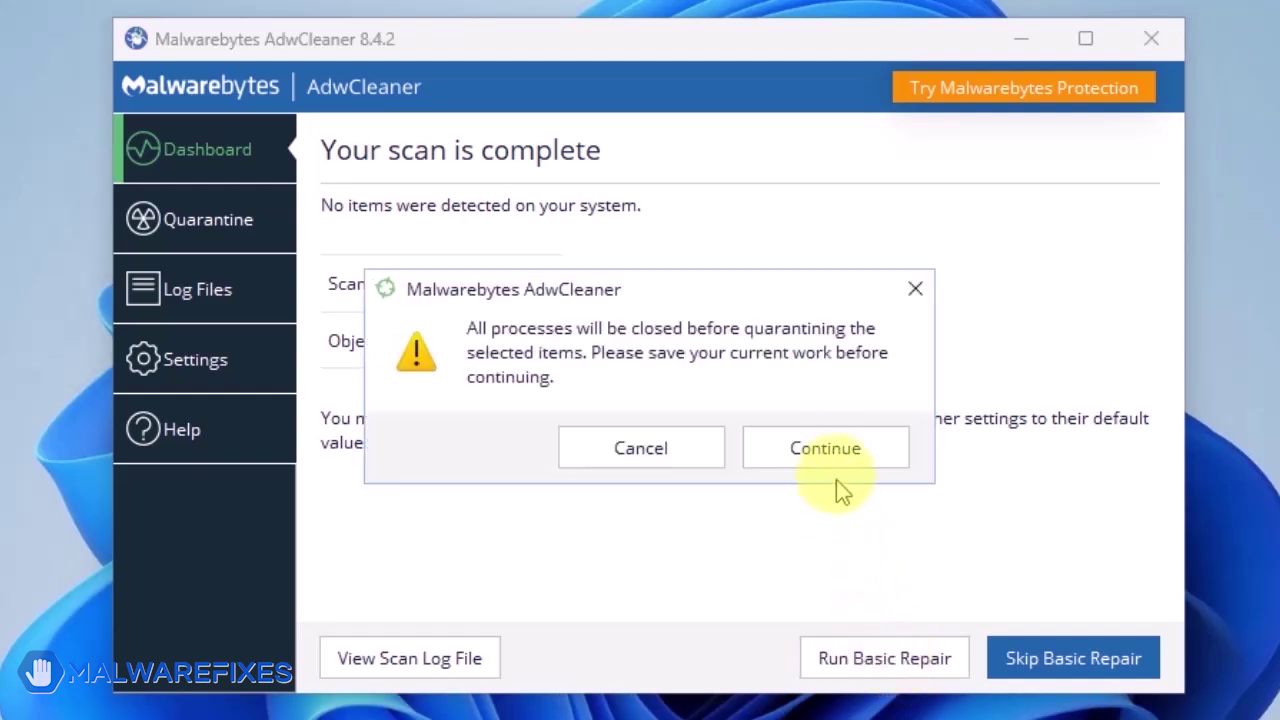
pyautogui.click(836, 456)
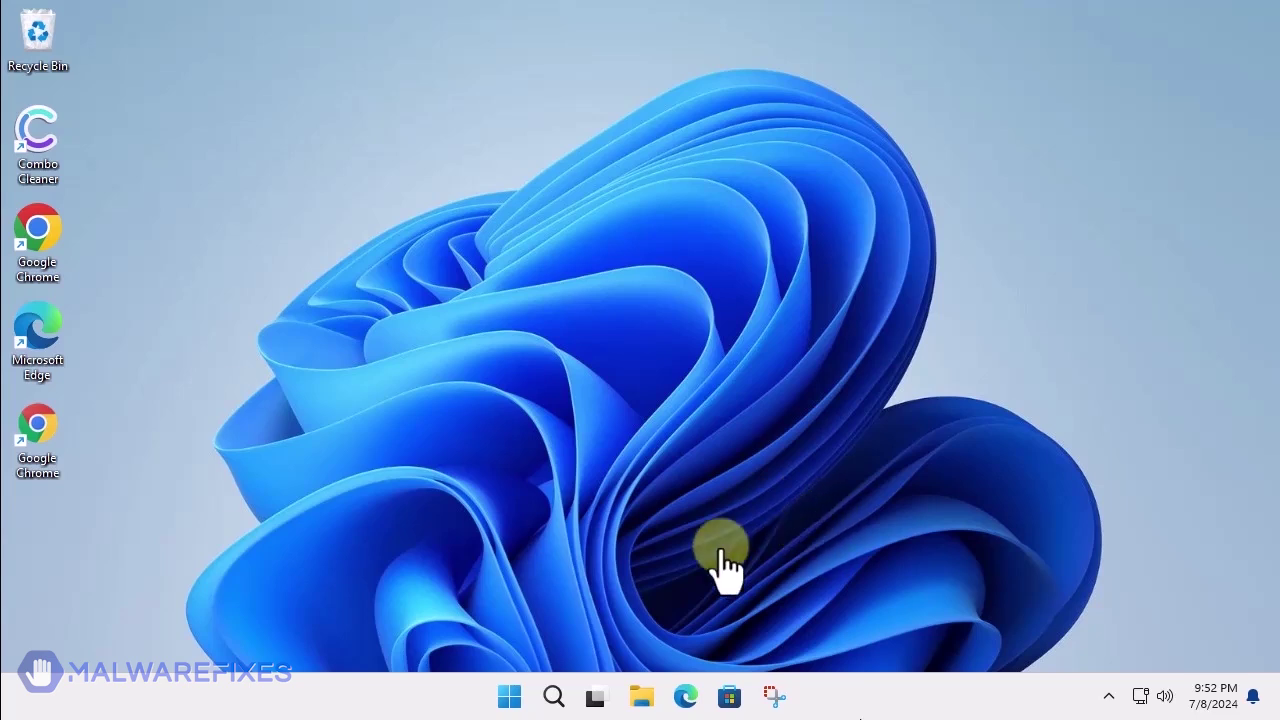
# - Find the appwiz.cpl control panel item through Windows search and open it
pyautogui.click(553, 700)
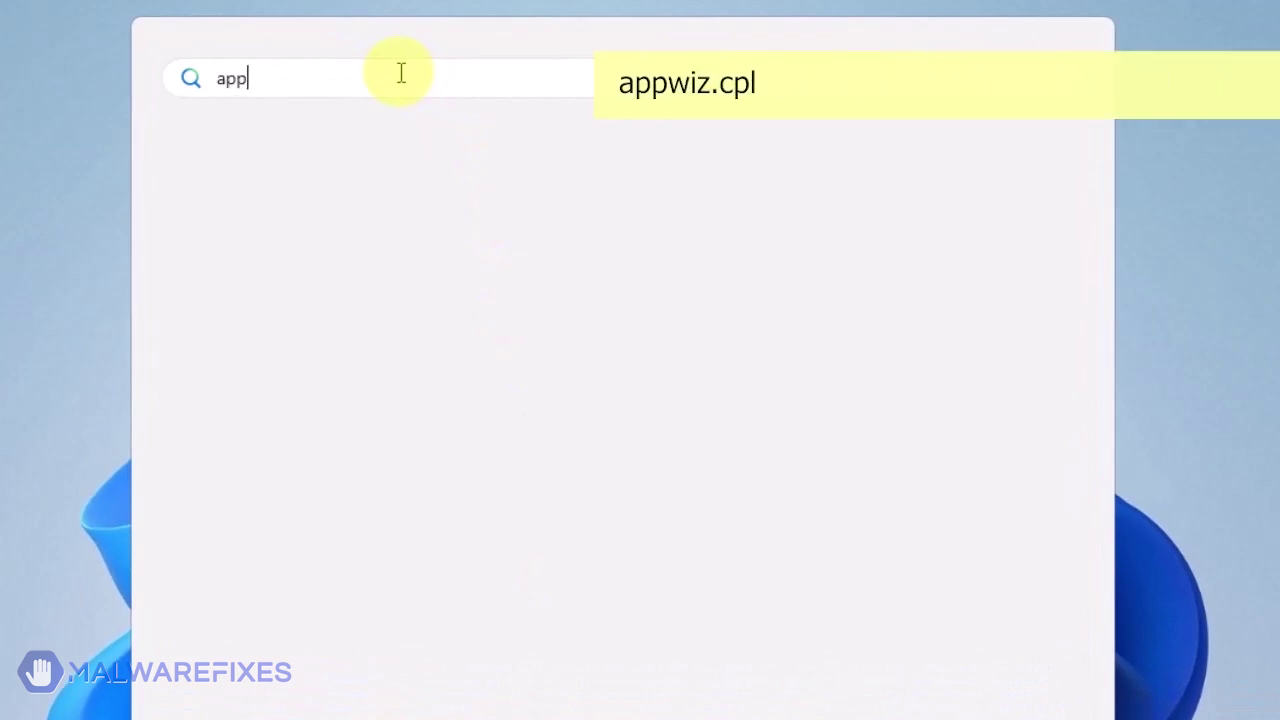
pyautogui.write('wio')
pyautogui.press('BackSpace')
pyautogui.write('z')
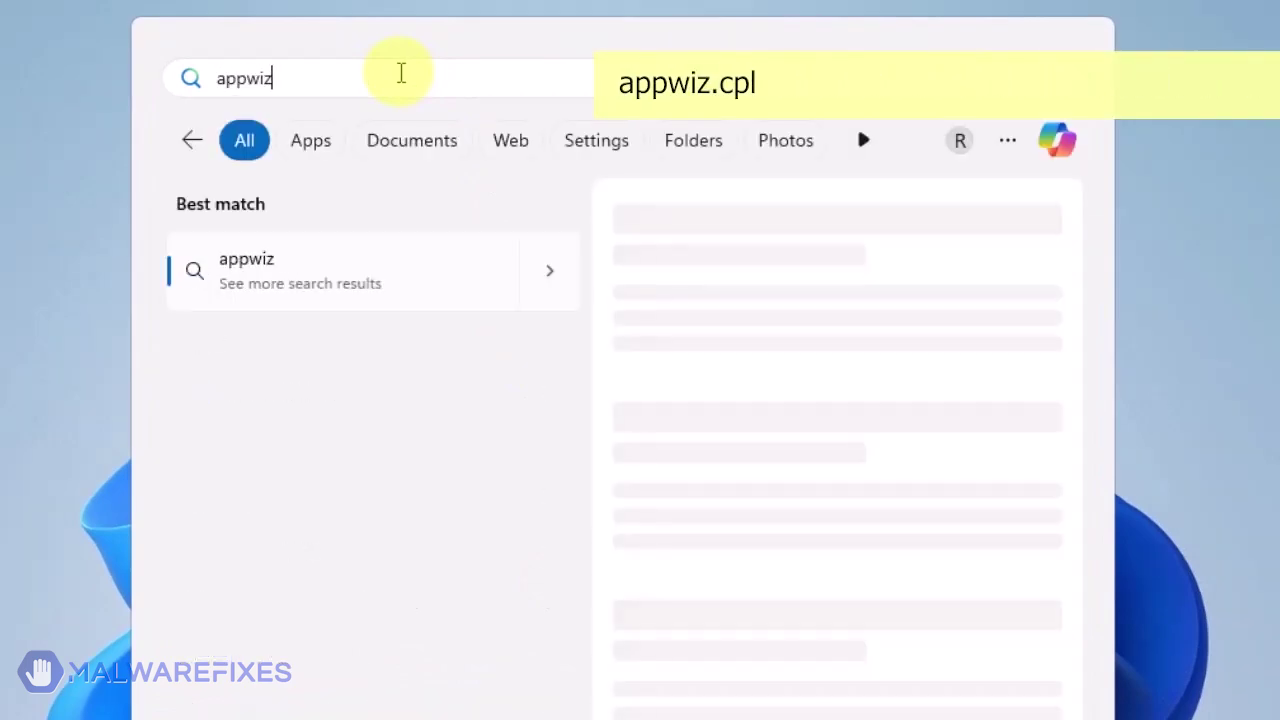
pyautogui.write('.cpl')
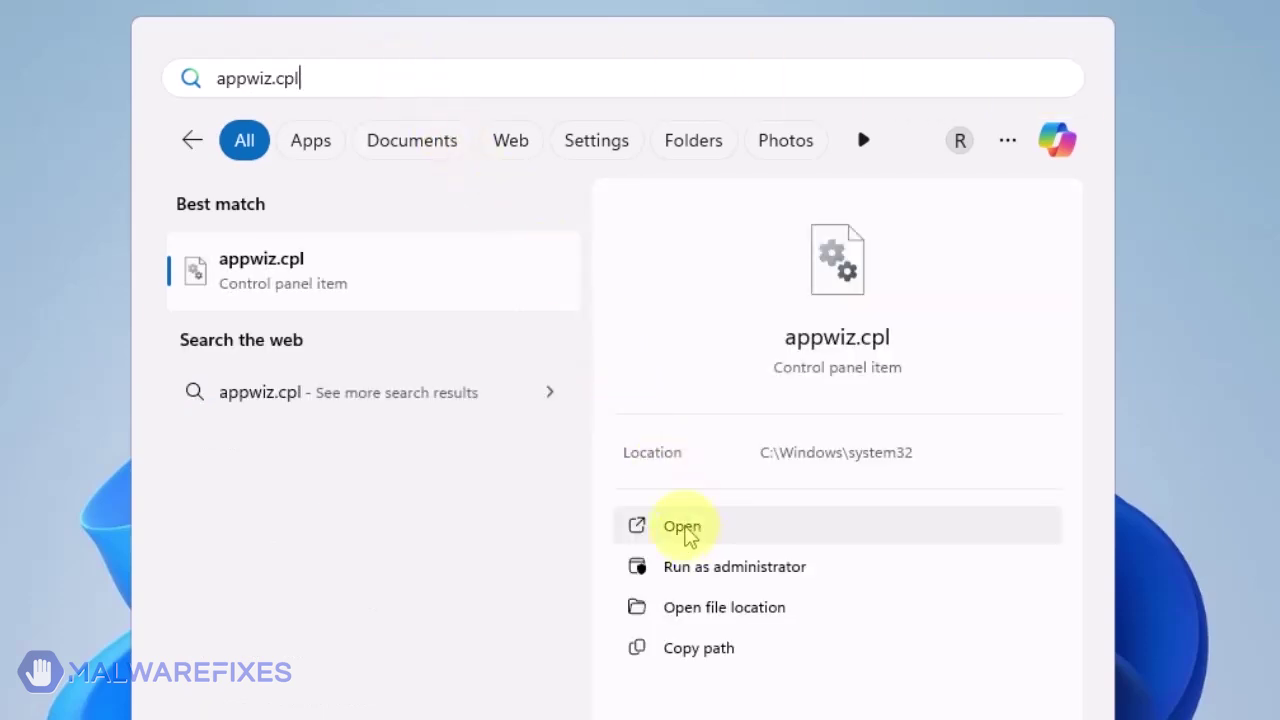
pyautogui.click(688, 533)
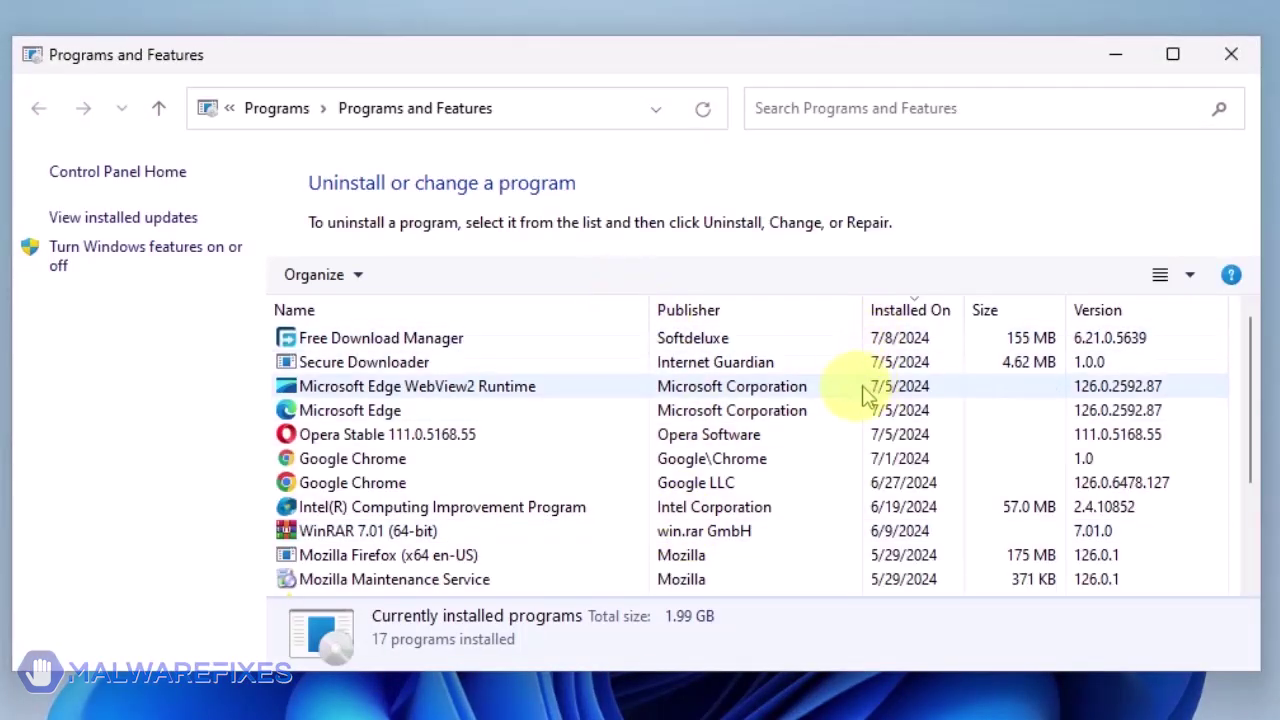
# - Sort the installed programs by newest installation date, uninstall Secure Downloader, and close Programs and Features
pyautogui.click(918, 310)
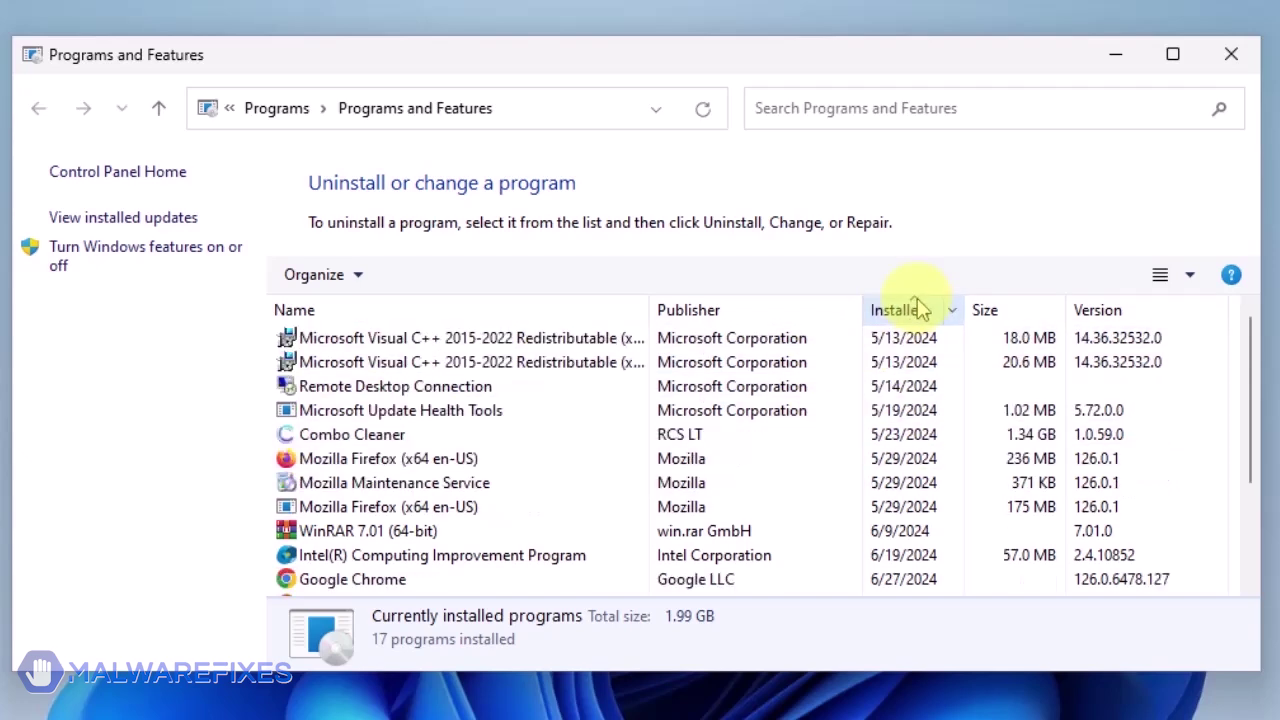
pyautogui.click(918, 310)
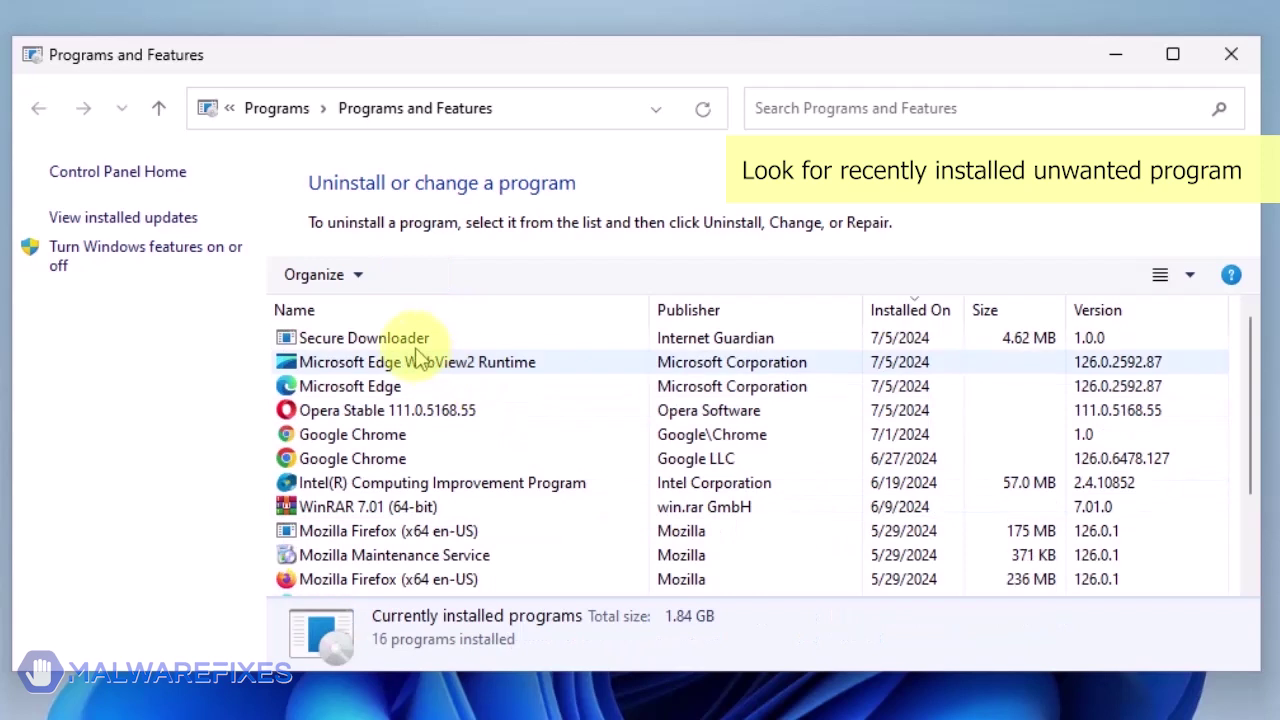
pyautogui.click(405, 340)
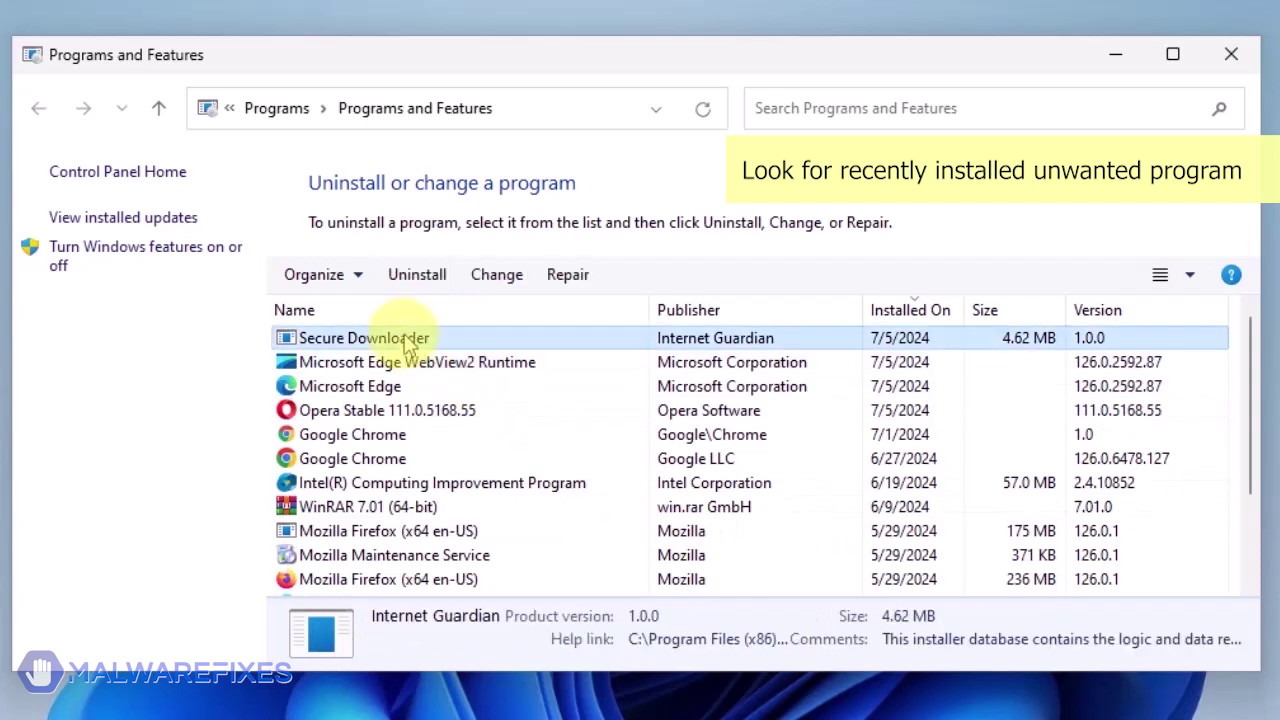
pyautogui.click(418, 284)
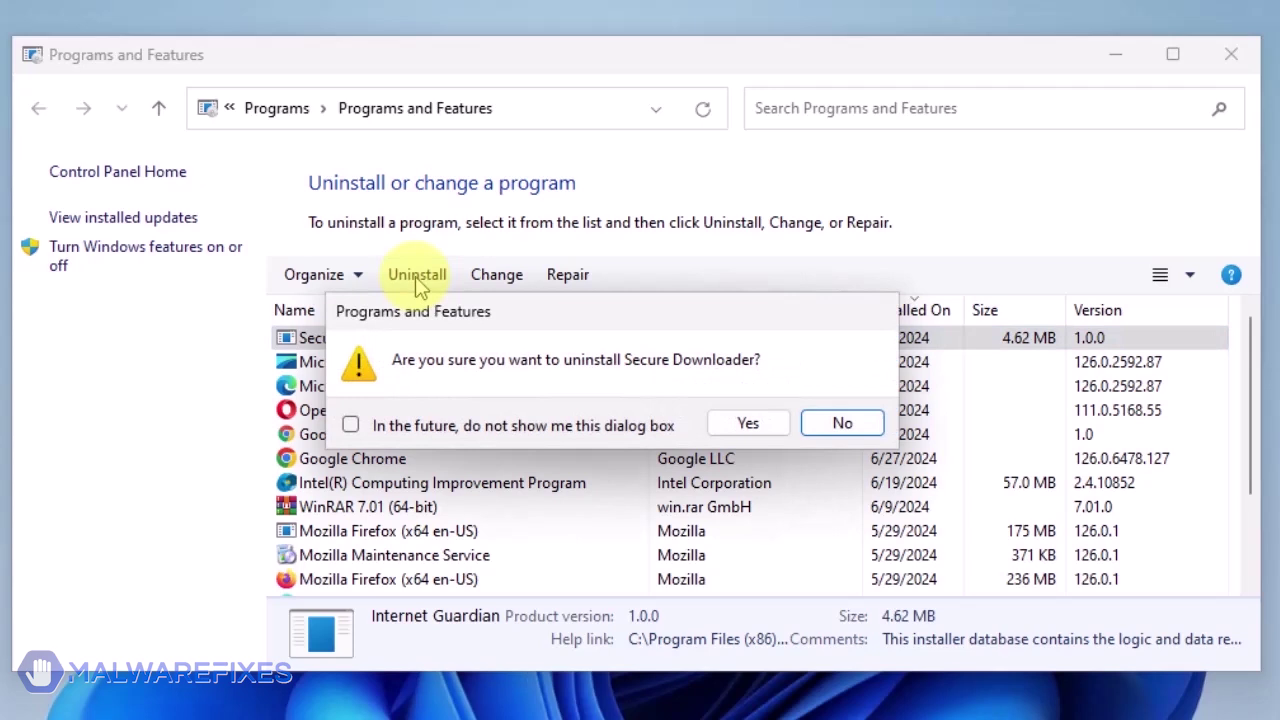
pyautogui.click(765, 436)
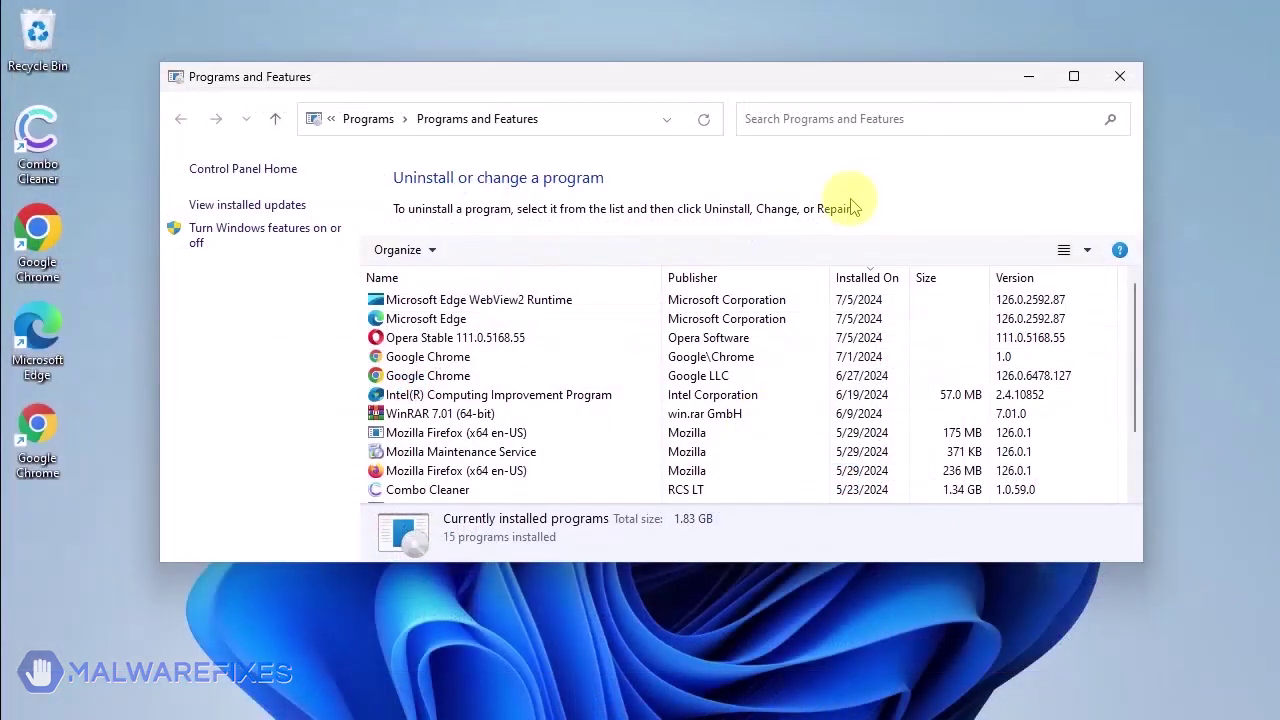
pyautogui.click(1130, 84)
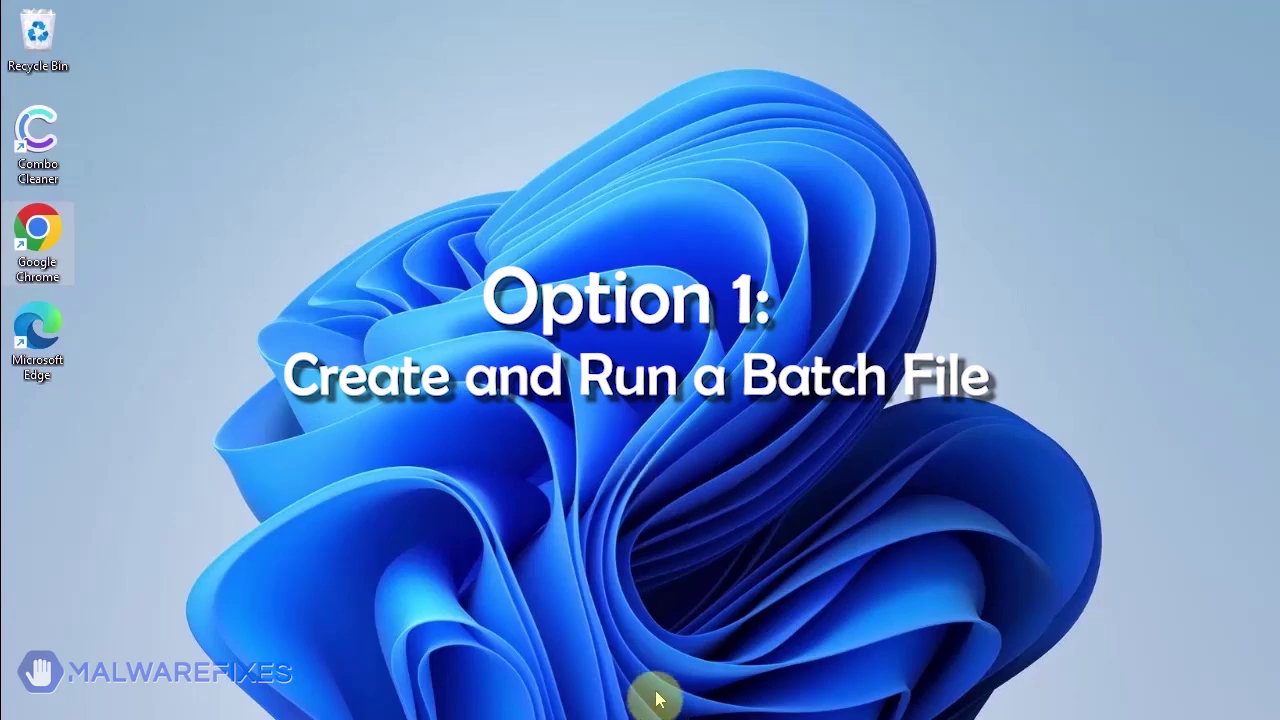
# - Open Notepad and enter the batch script that deletes the GroupPolicy and GroupPolicyUsers folders and runs gpupdate /force
pyautogui.click(552, 697)
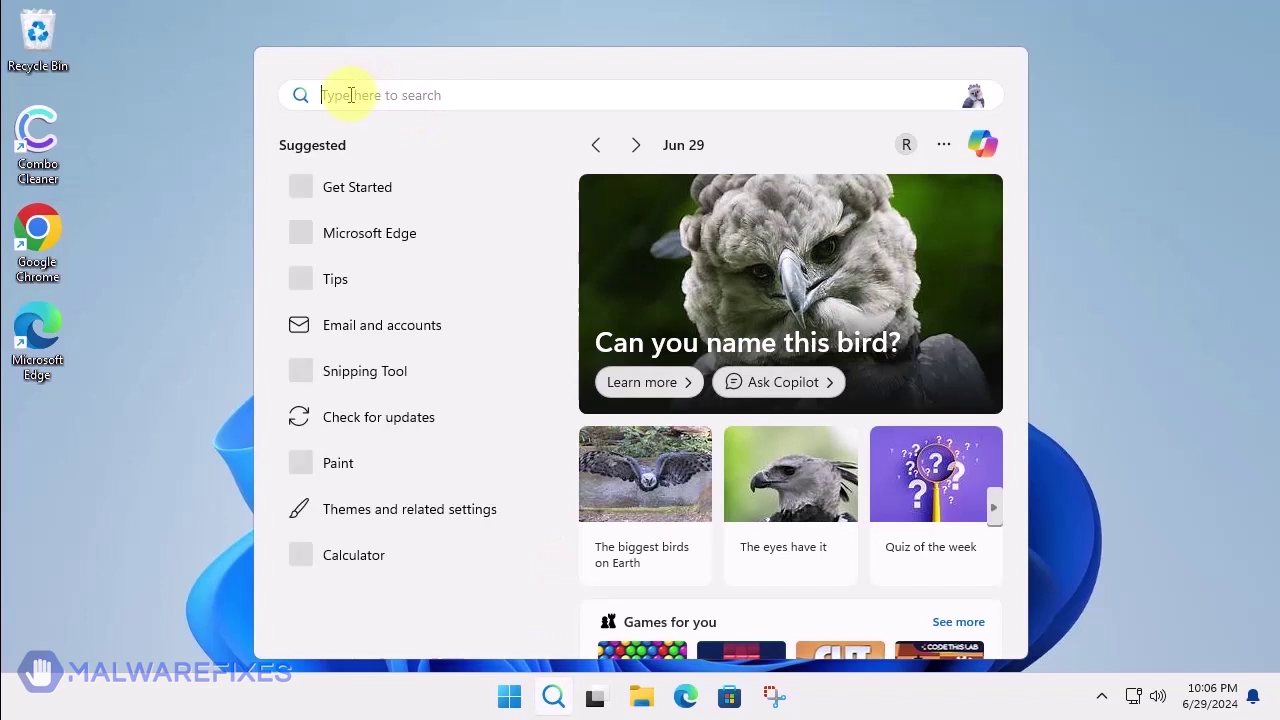
pyautogui.write('notepad')
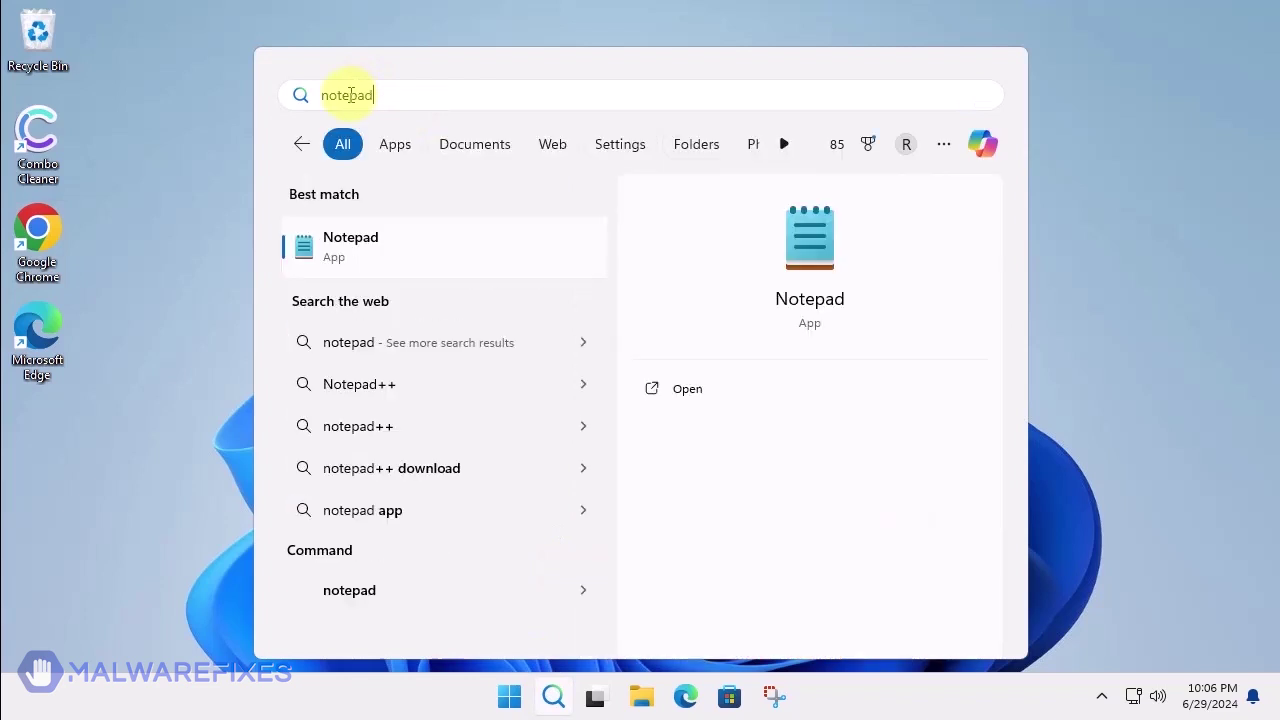
pyautogui.click(684, 398)
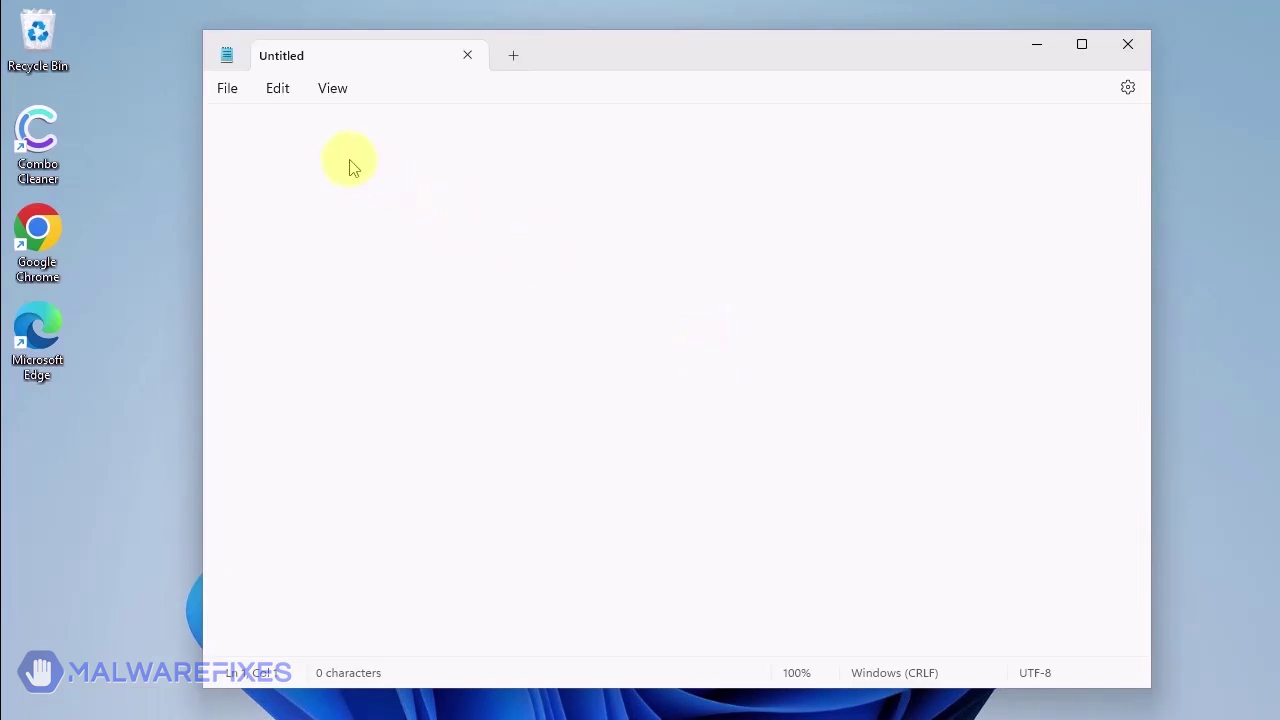
pyautogui.write('@echo off IF NOT EXIST %WINDIR%\\System32\\GroupPolicy goto next echo Deleting GroupPolicy folder... RD /S /Q "%WINDIR%\\System32\\GroupPolicy" || goto error echo. :next IF NOT EXIST %WINDIR%\\System32\\GroupPolicyUsers goto next2 echo Deleting GroupPolicyUsers folder... RD /S /Q "%WINDIR%\\System32\\GroupPolicyUsers" || goto error echo. :next2 gpupdate /force pause exit :error echo. echo An unexpected error has occurred. "Have opened the program as an administrator (right click, run as administrator)? echo. pause exit')
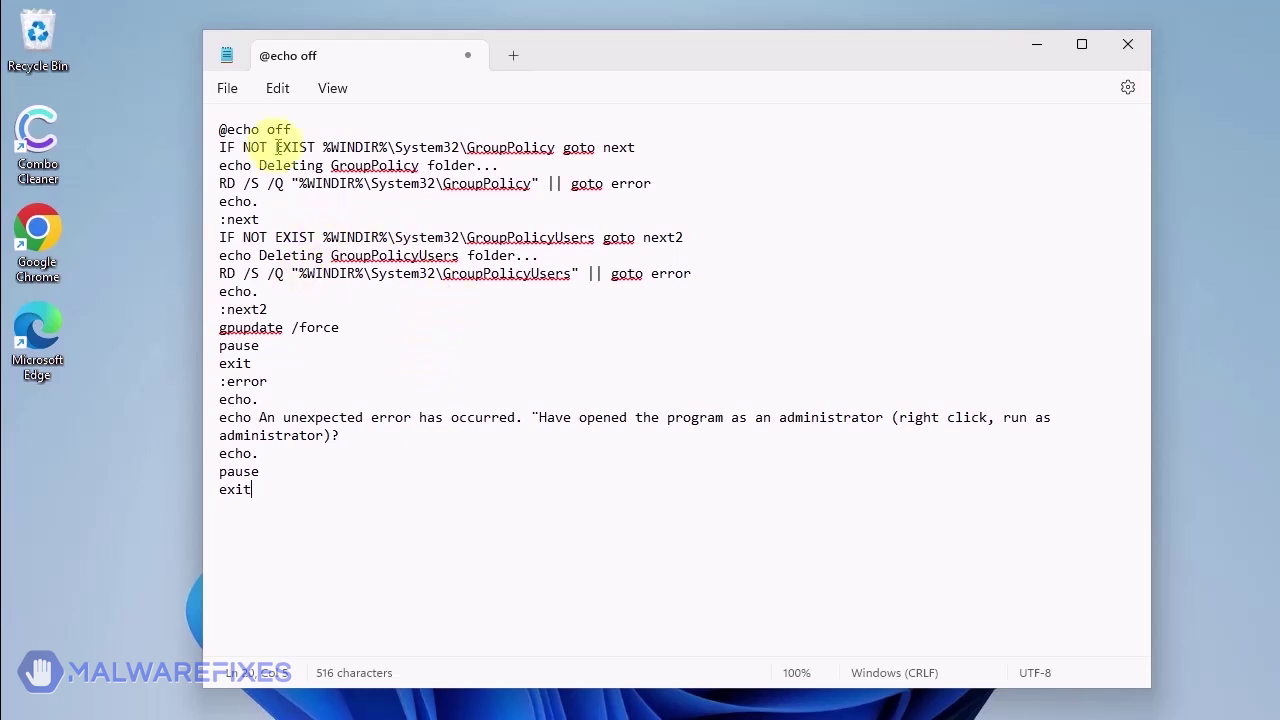
# - Save the script to the Desktop as policy_remove.bat and close Notepad
pyautogui.click(238, 92)
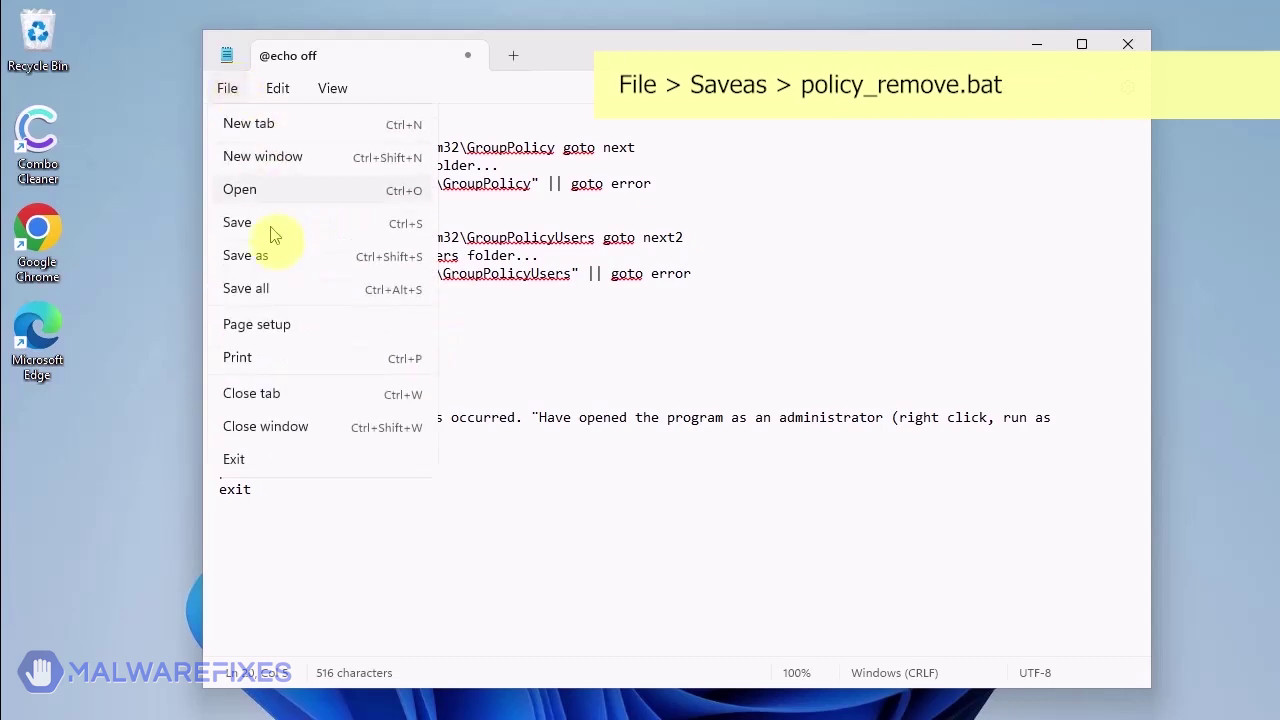
pyautogui.click(287, 262)
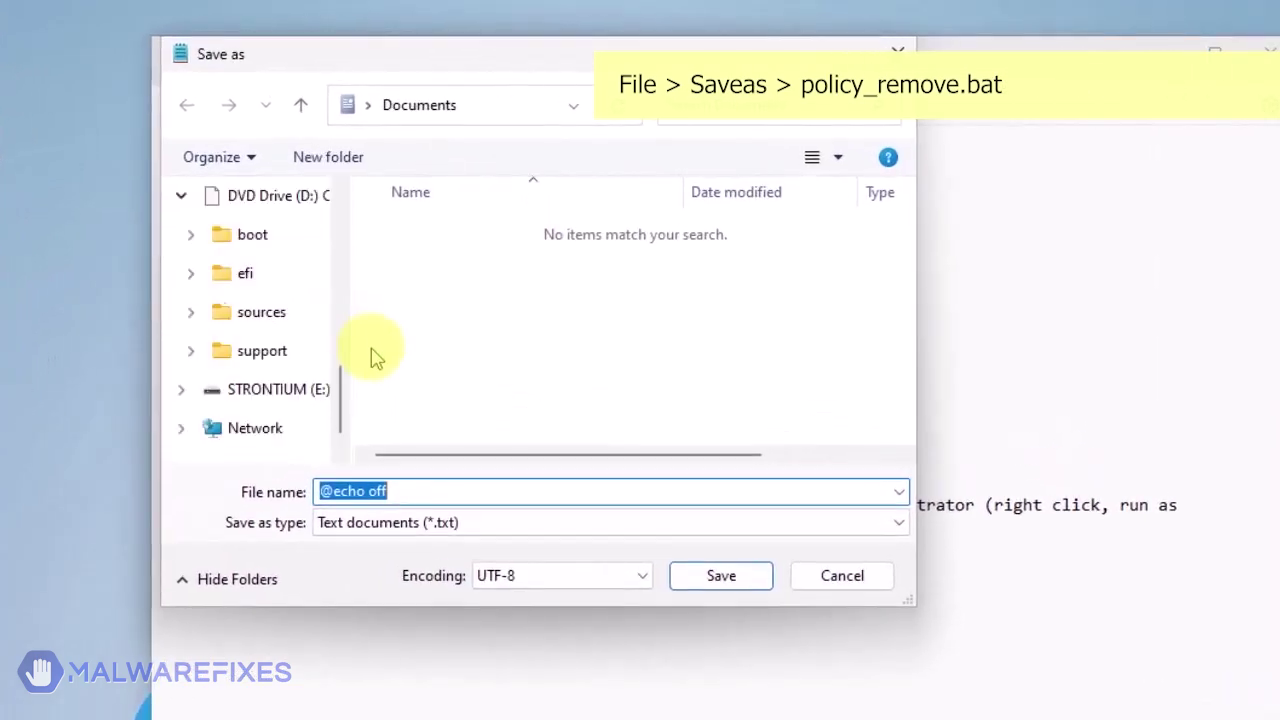
pyautogui.scroll(10, 330, 345)
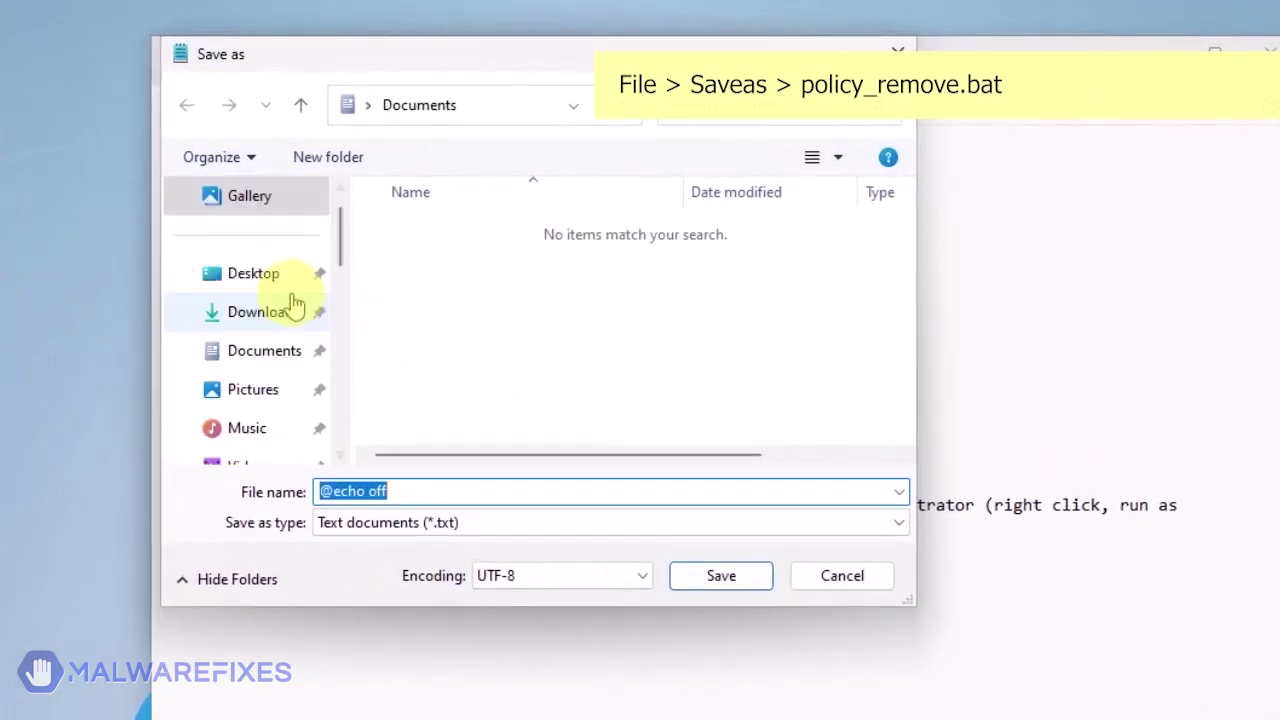
pyautogui.click(238, 275)
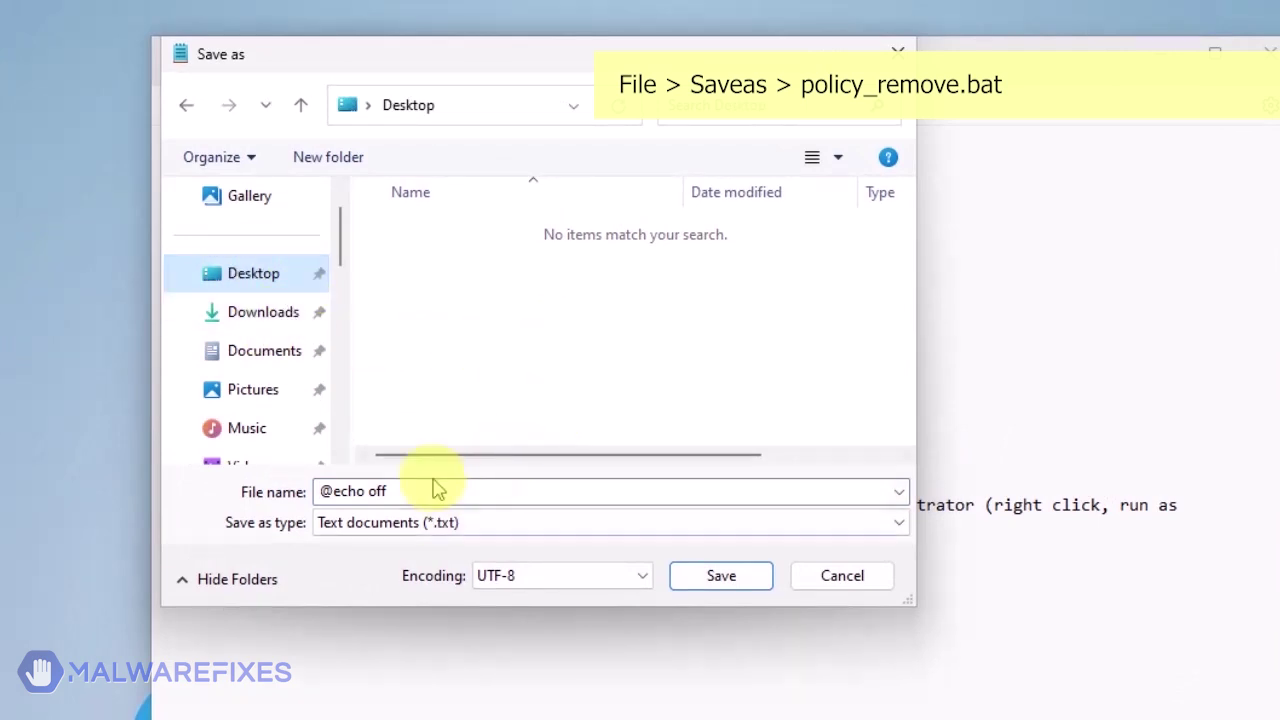
pyautogui.moveTo(420, 491); pyautogui.dragTo(278, 497)
pyautogui.write('p')
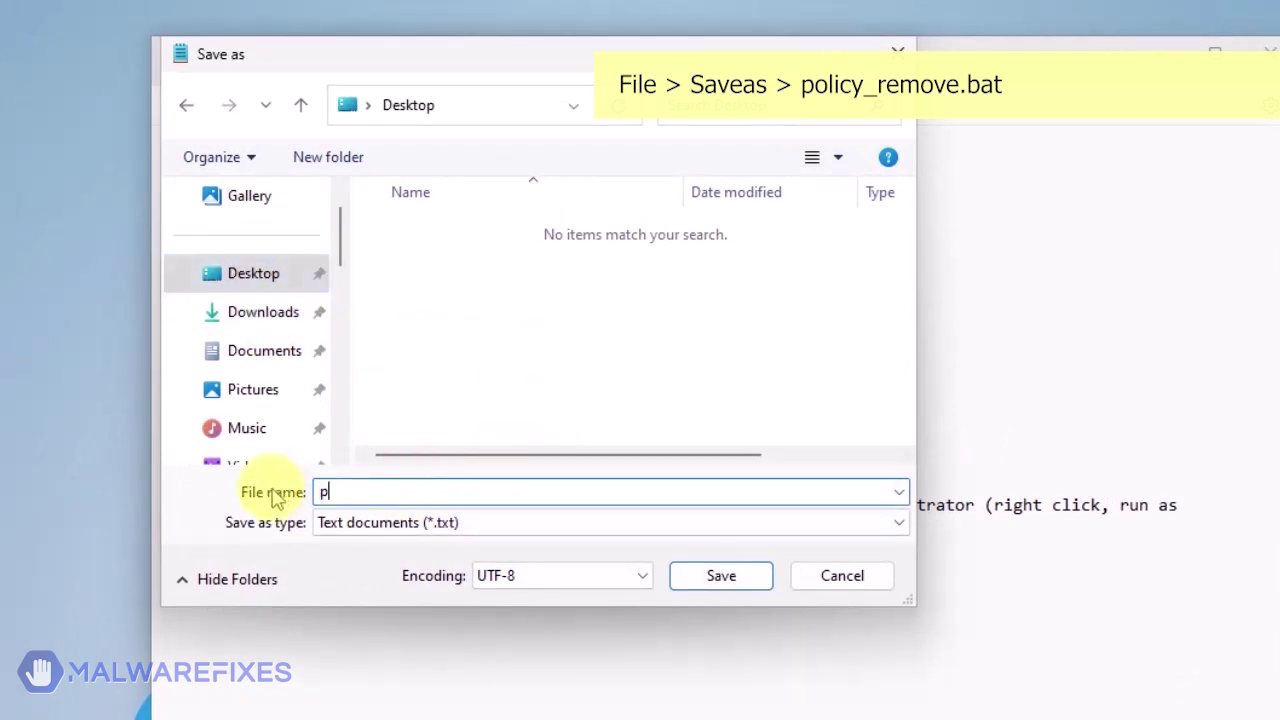
pyautogui.write('olicy_remove')
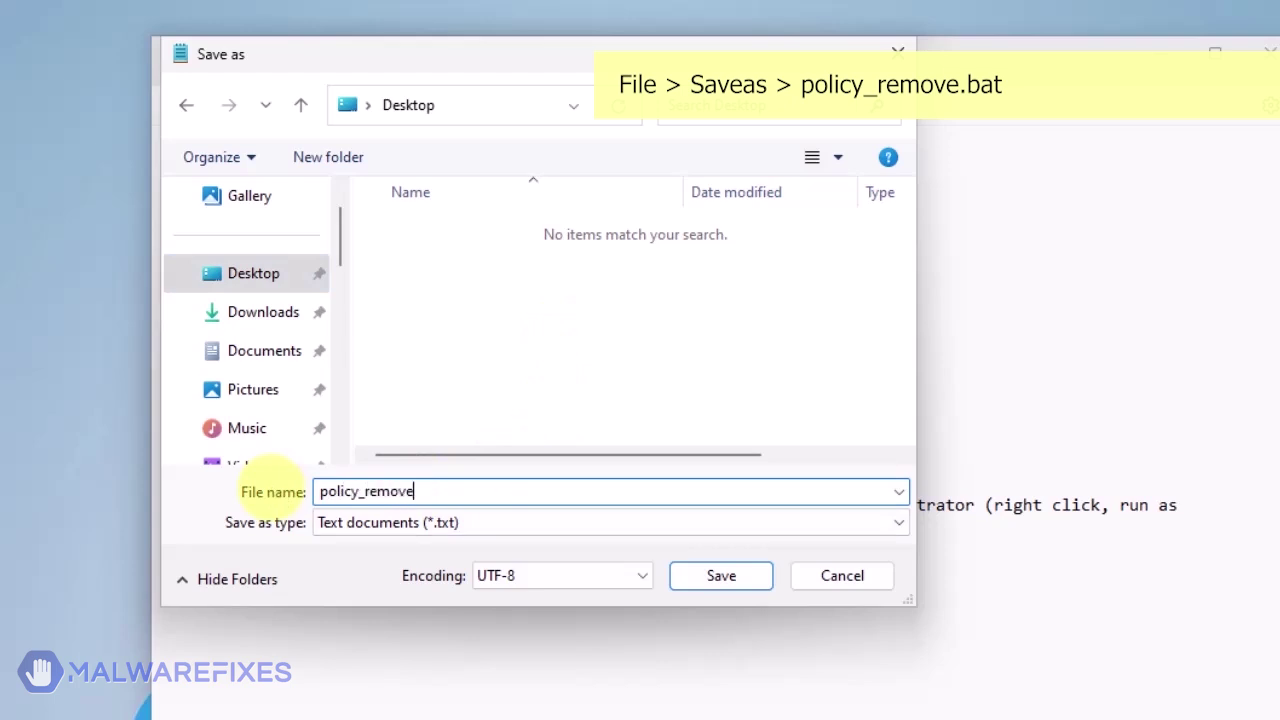
pyautogui.write('.bat')
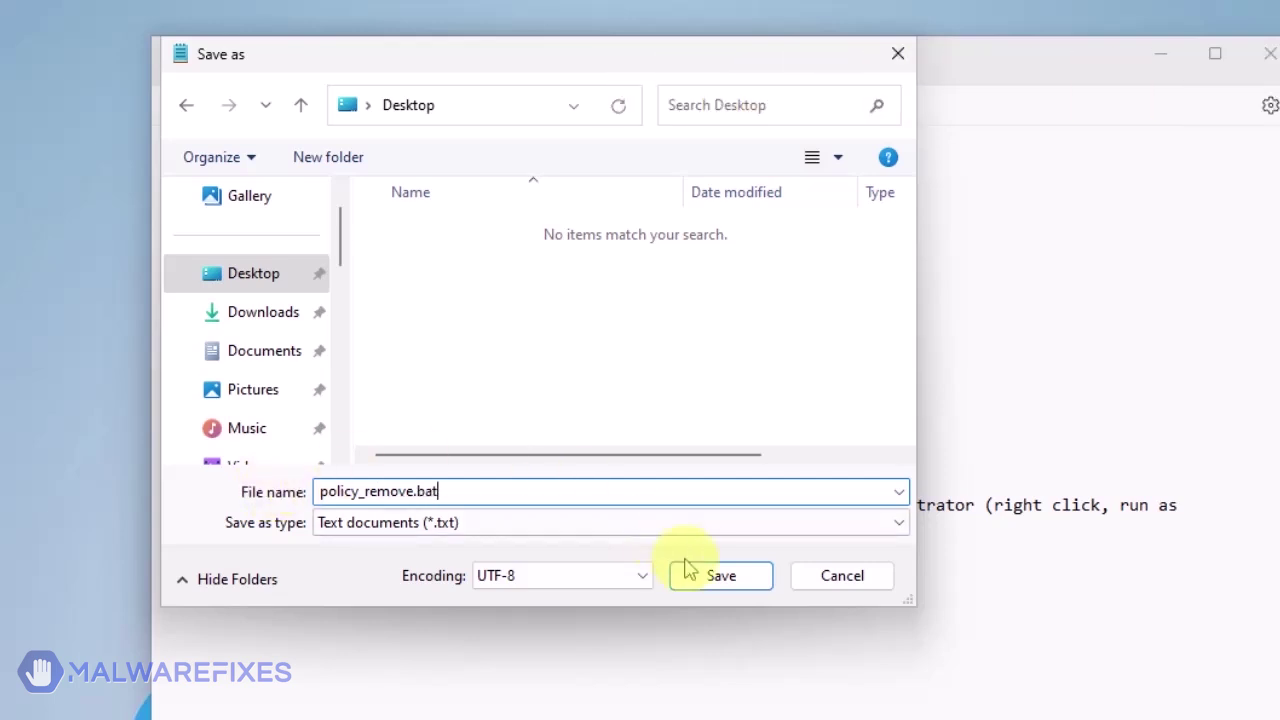
pyautogui.click(710, 578)
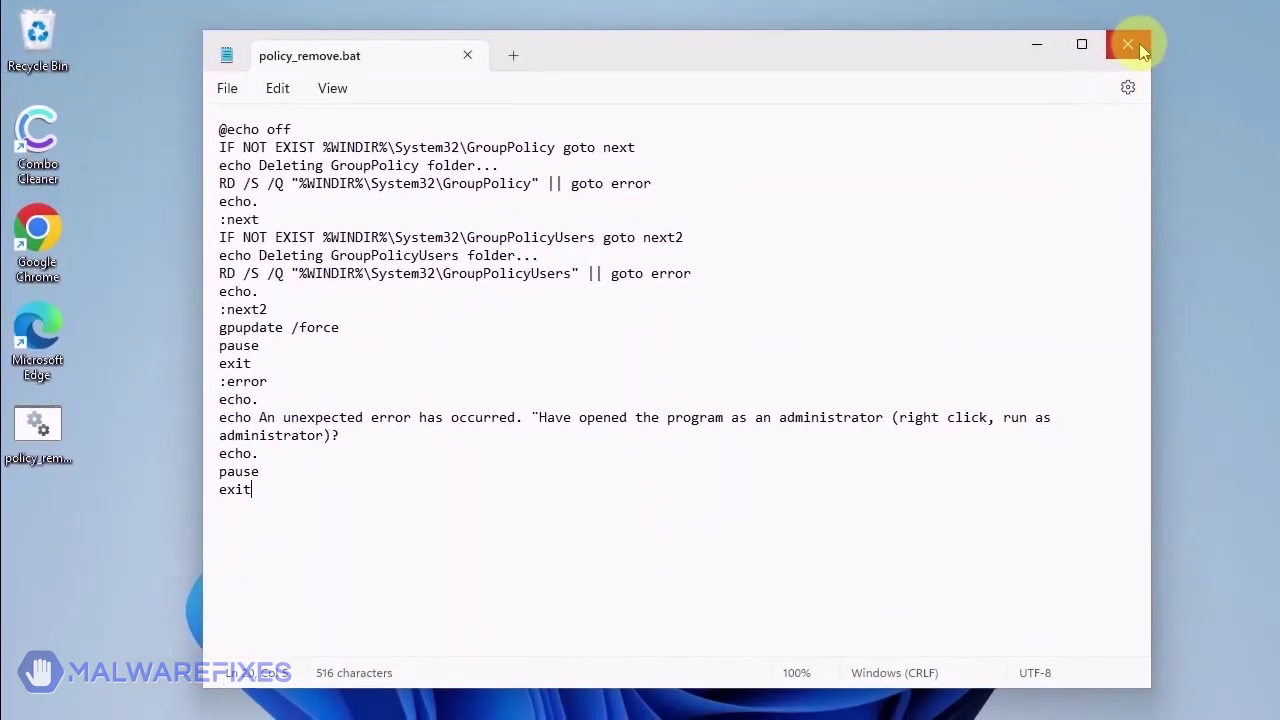
pyautogui.click(1142, 50)
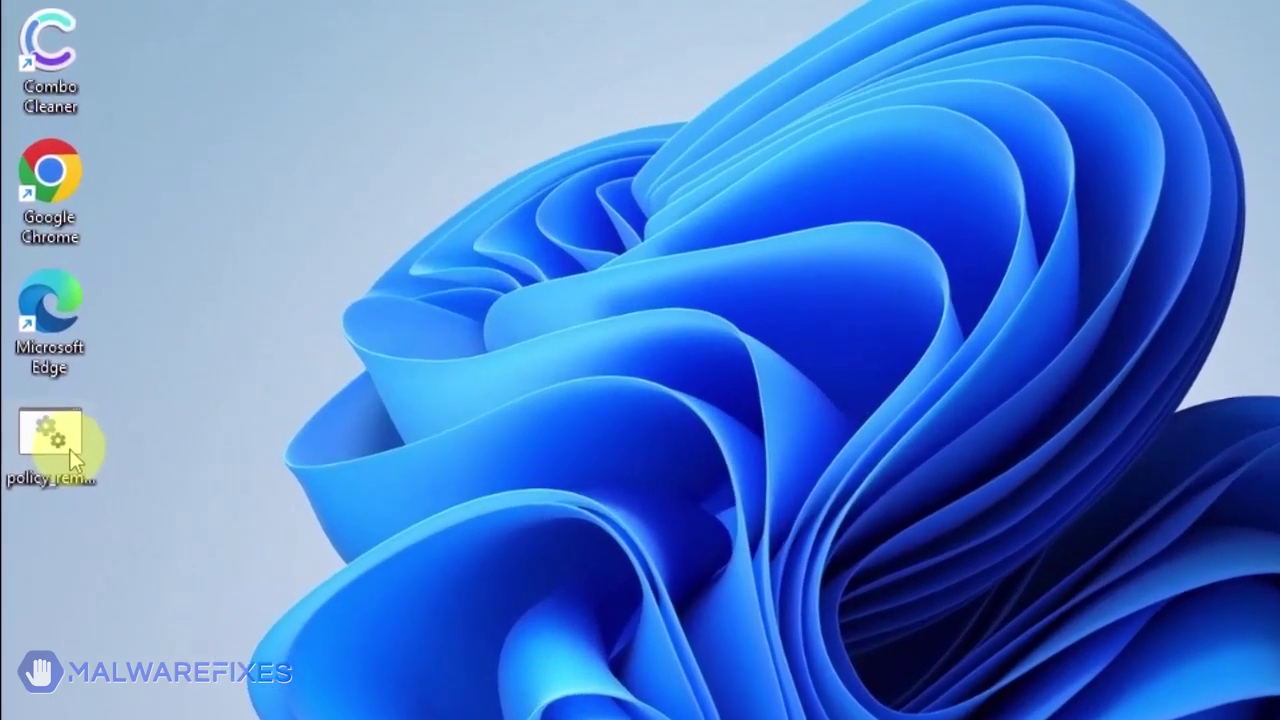
# - Run policy_remove.bat from the desktop as administrator, allow it to make changes, and dismiss the finished command window
pyautogui.rightClick(70, 449)
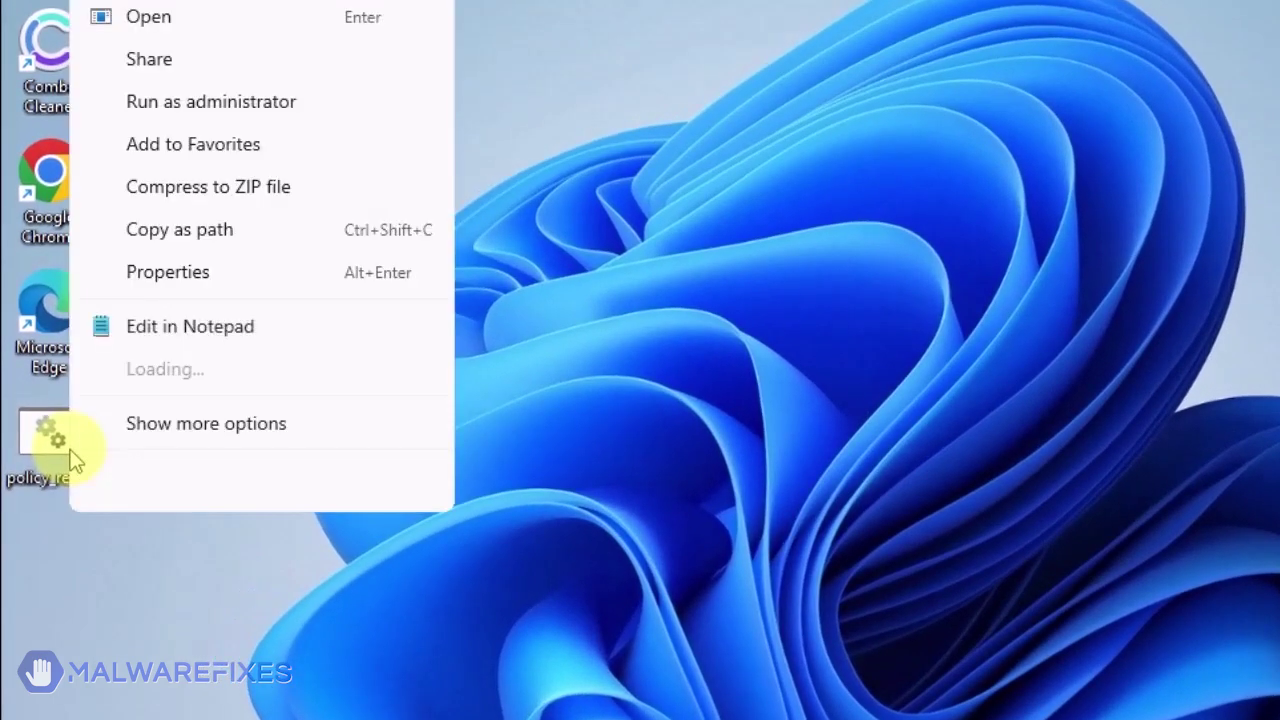
pyautogui.click(160, 104)
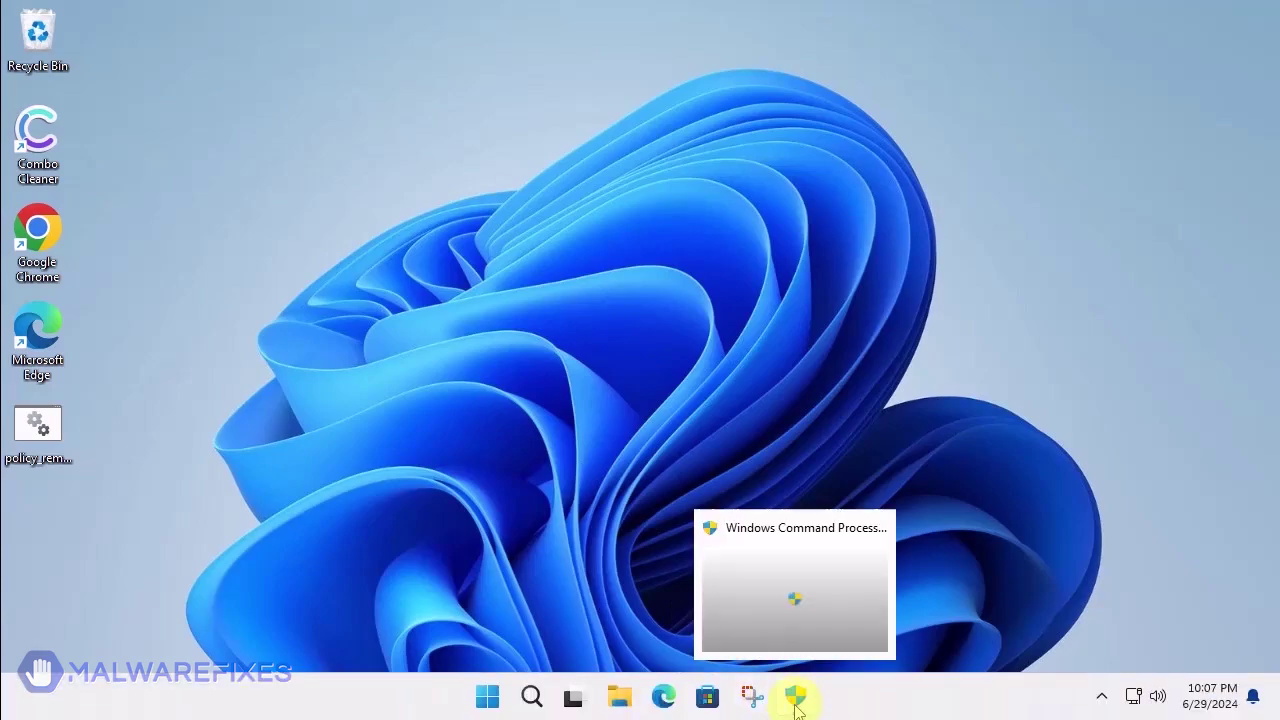
pyautogui.click(795, 703)
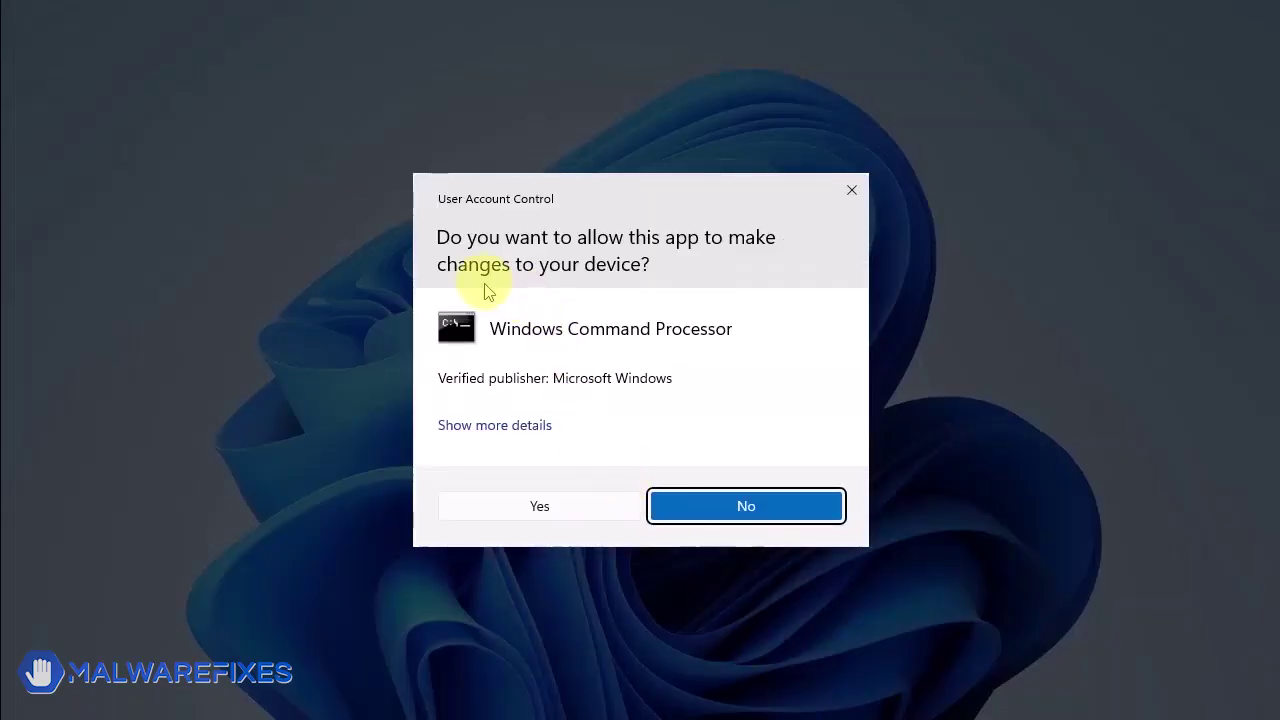
pyautogui.click(553, 510)
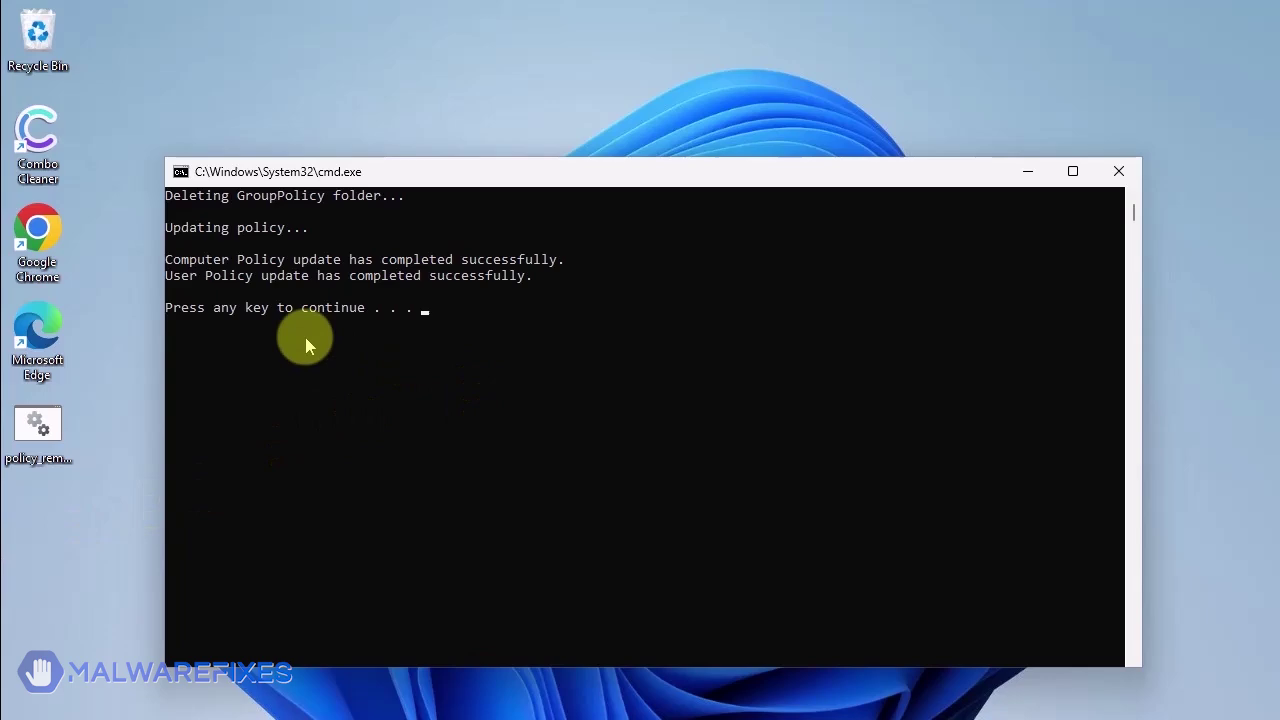
pyautogui.press('Return')
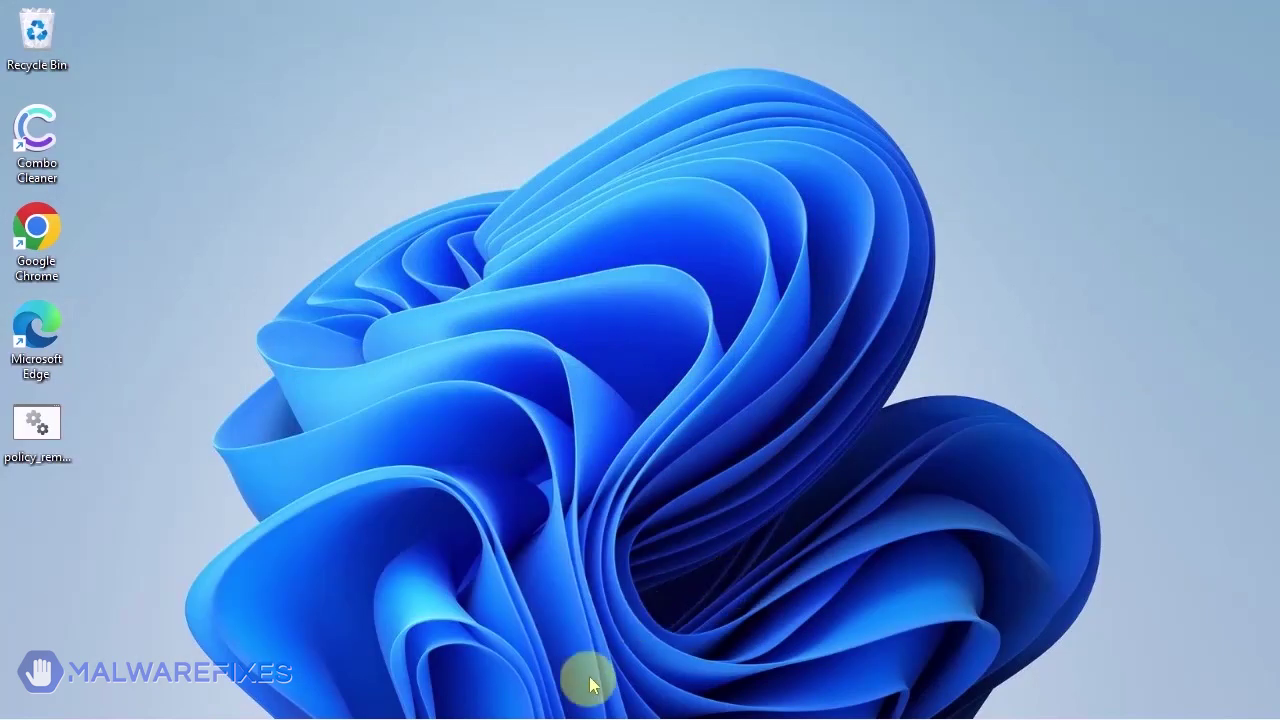
# - Find regedit through Windows search and open Registry Editor, allowing it to make changes to the device
pyautogui.moveTo(593, 708)
pyautogui.click(552, 704)
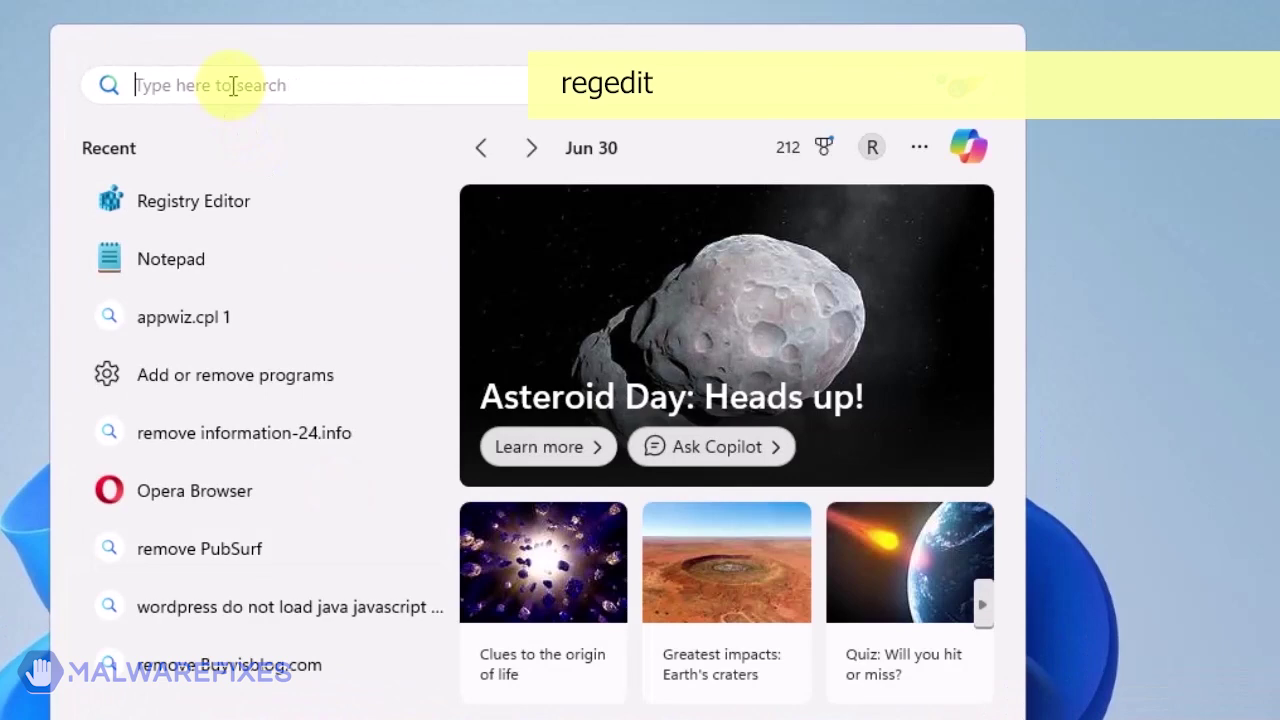
pyautogui.write('regedit')
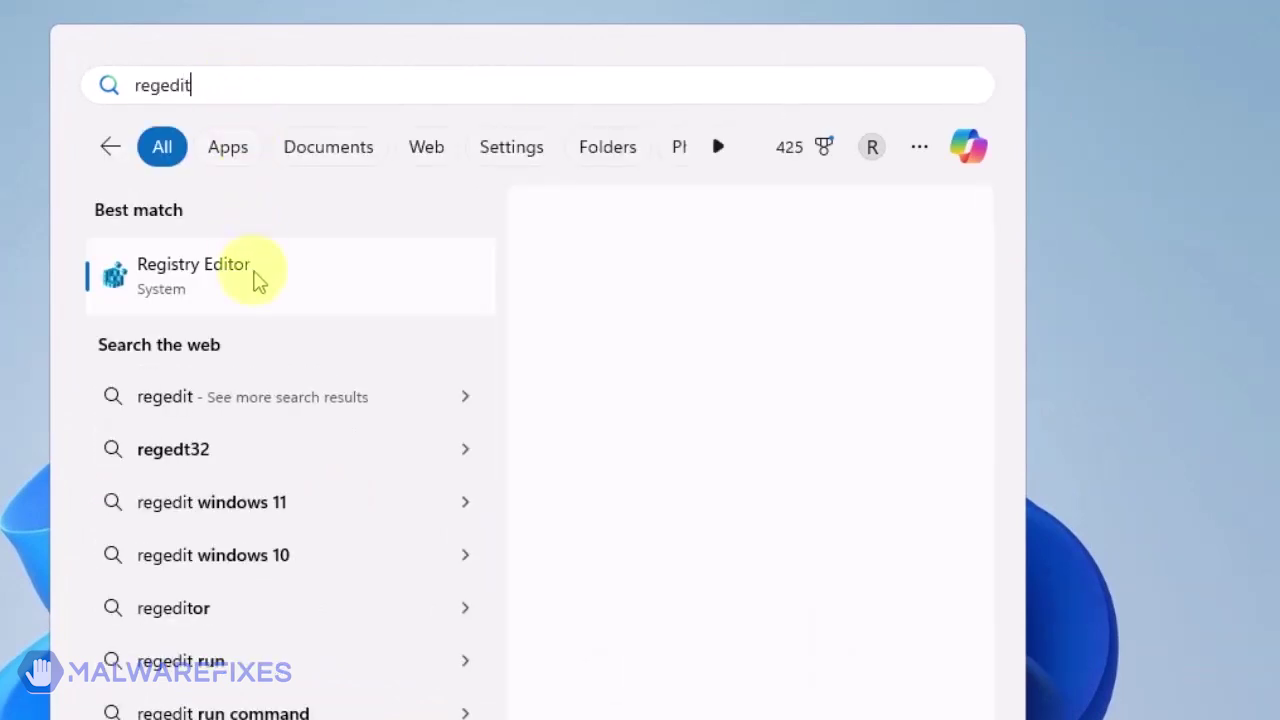
pyautogui.click(258, 280)
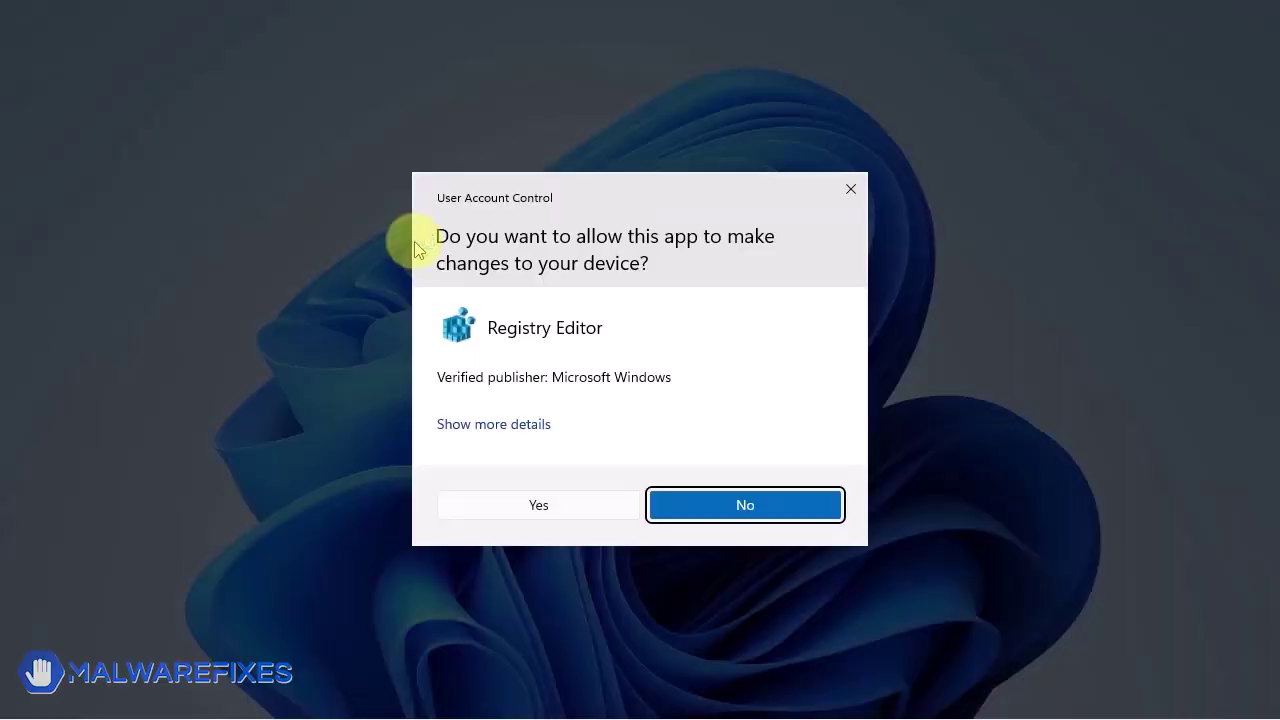
pyautogui.click(543, 504)
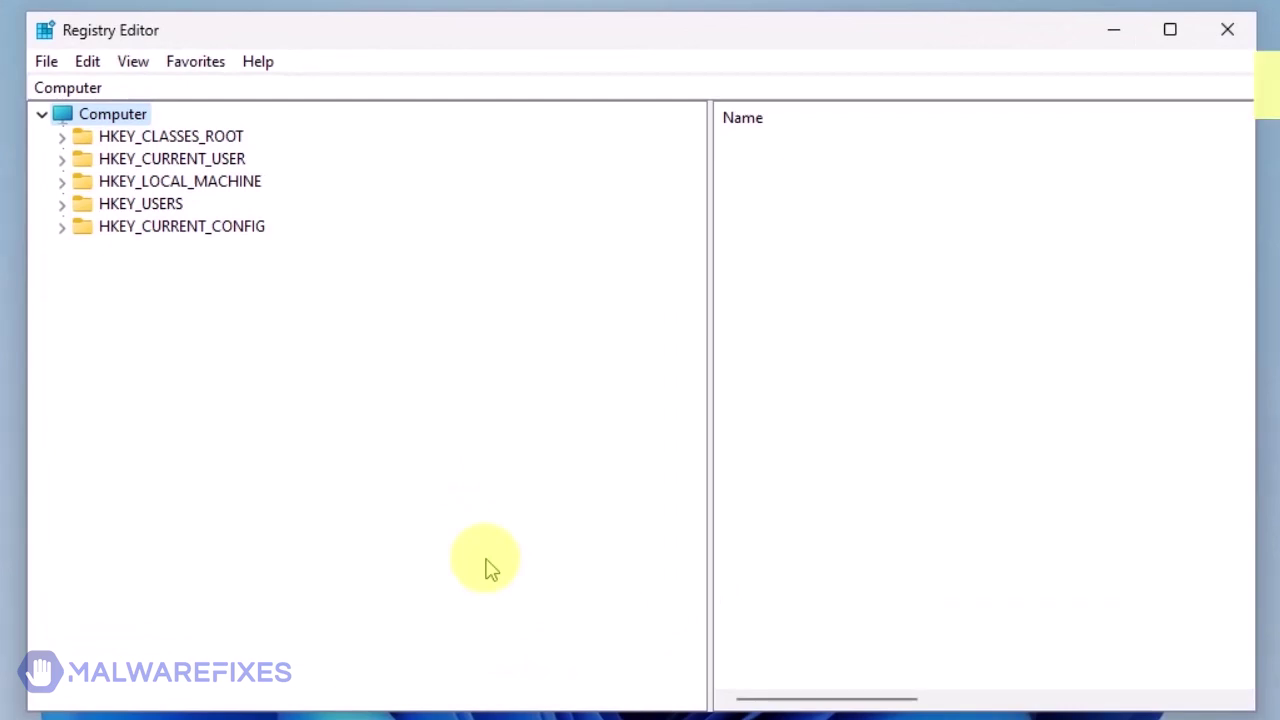
# - Export the entire registry to the Documents folder as a registration file named reg-backup
pyautogui.click(46, 62)
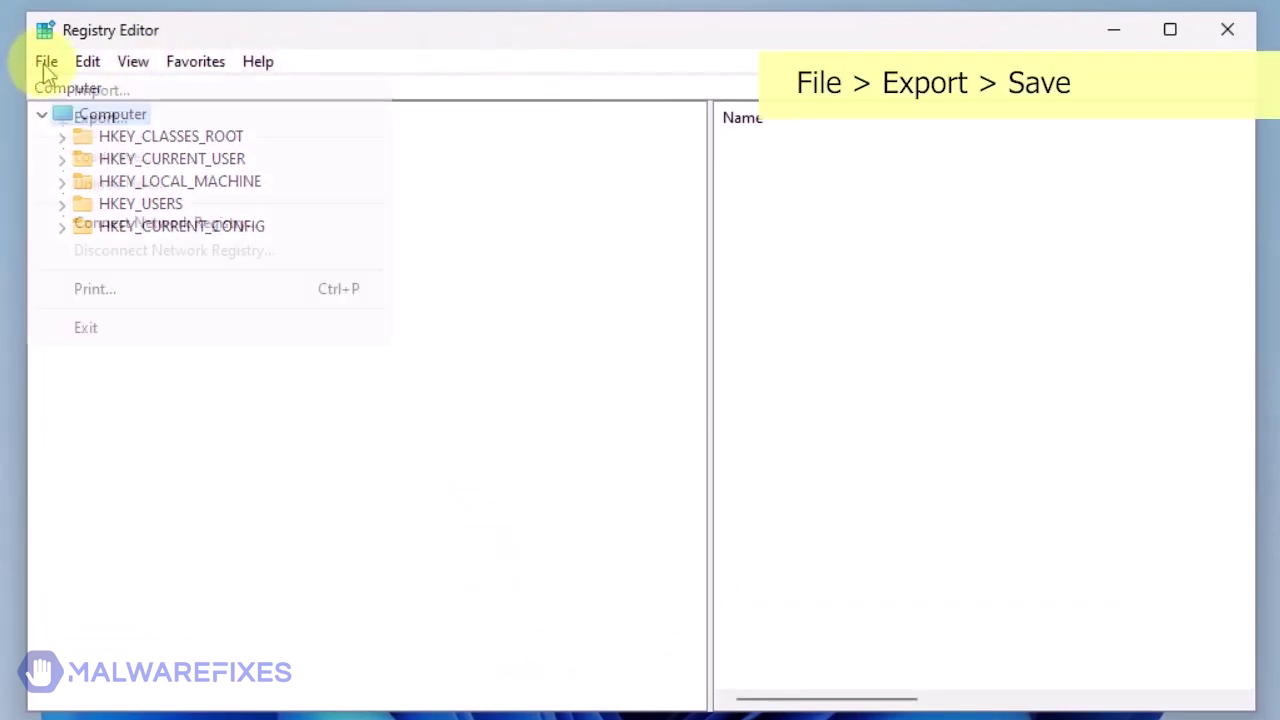
pyautogui.click(90, 117)
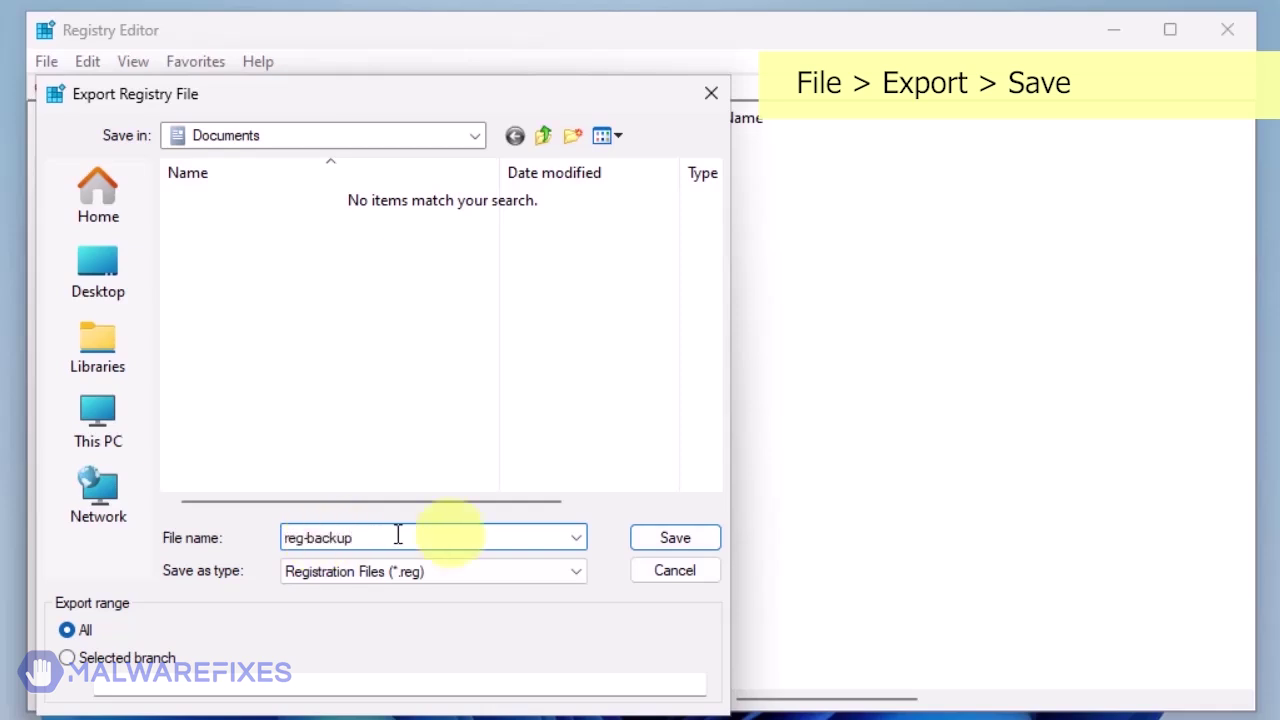
pyautogui.click(676, 540)
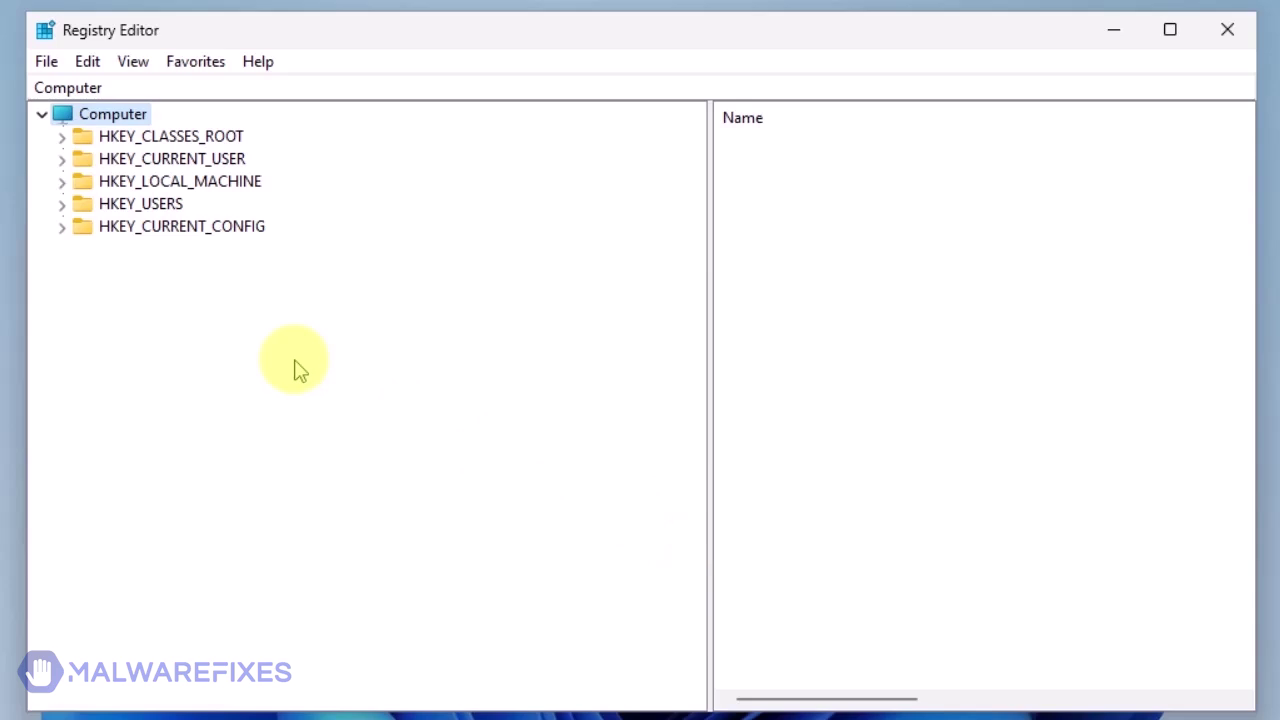
# - Delete the Chrome key under HKEY_CURRENT_USER\Software\Policies\Google and confirm its permanent removal
pyautogui.click(62, 159)
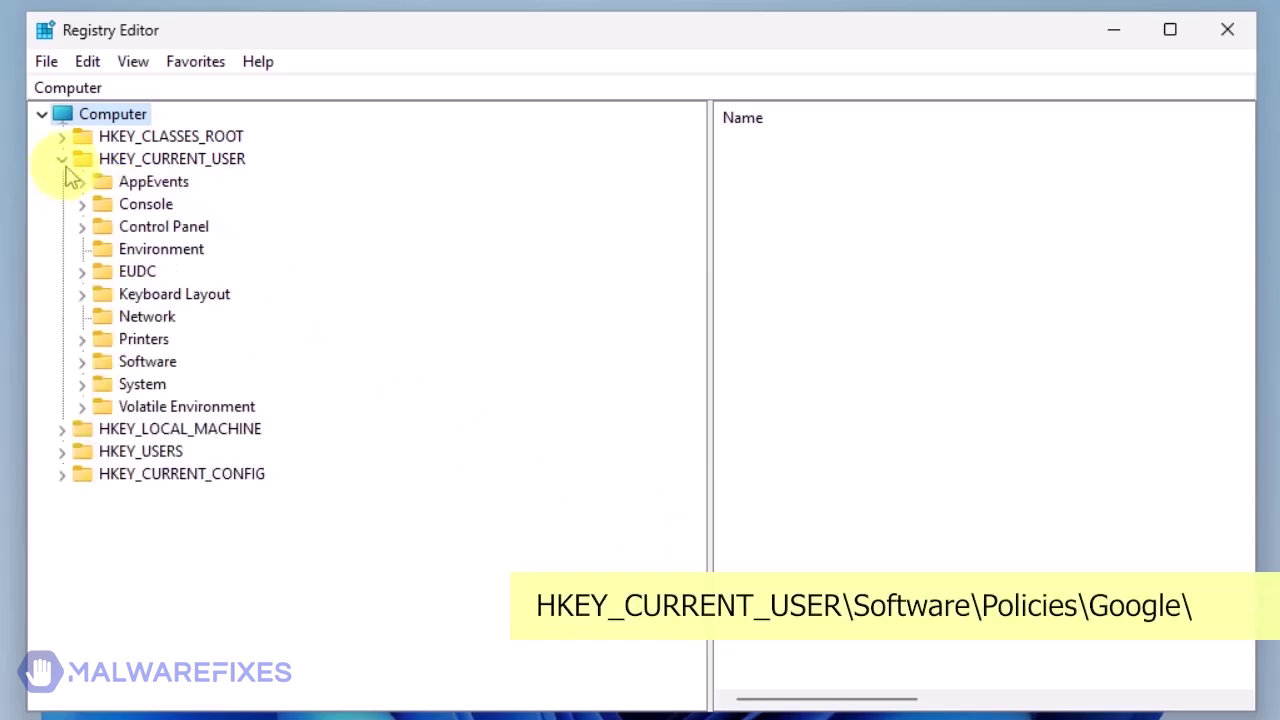
pyautogui.click(82, 361)
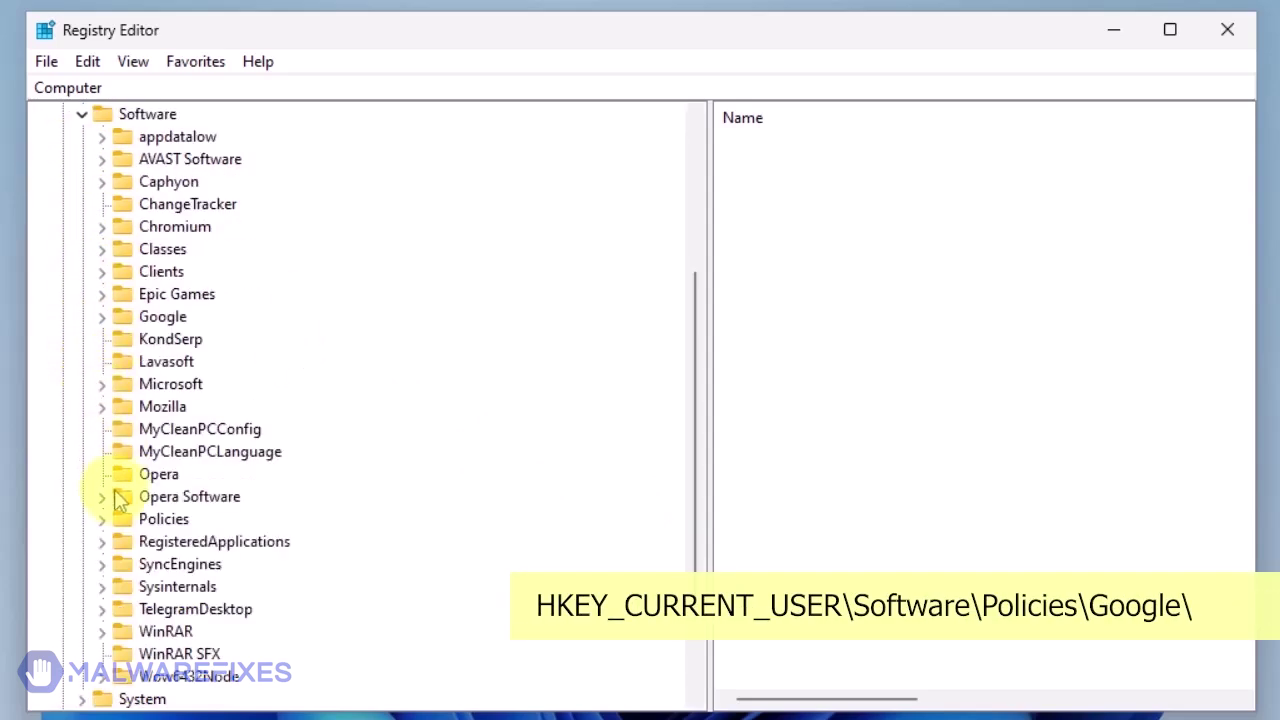
pyautogui.click(101, 520)
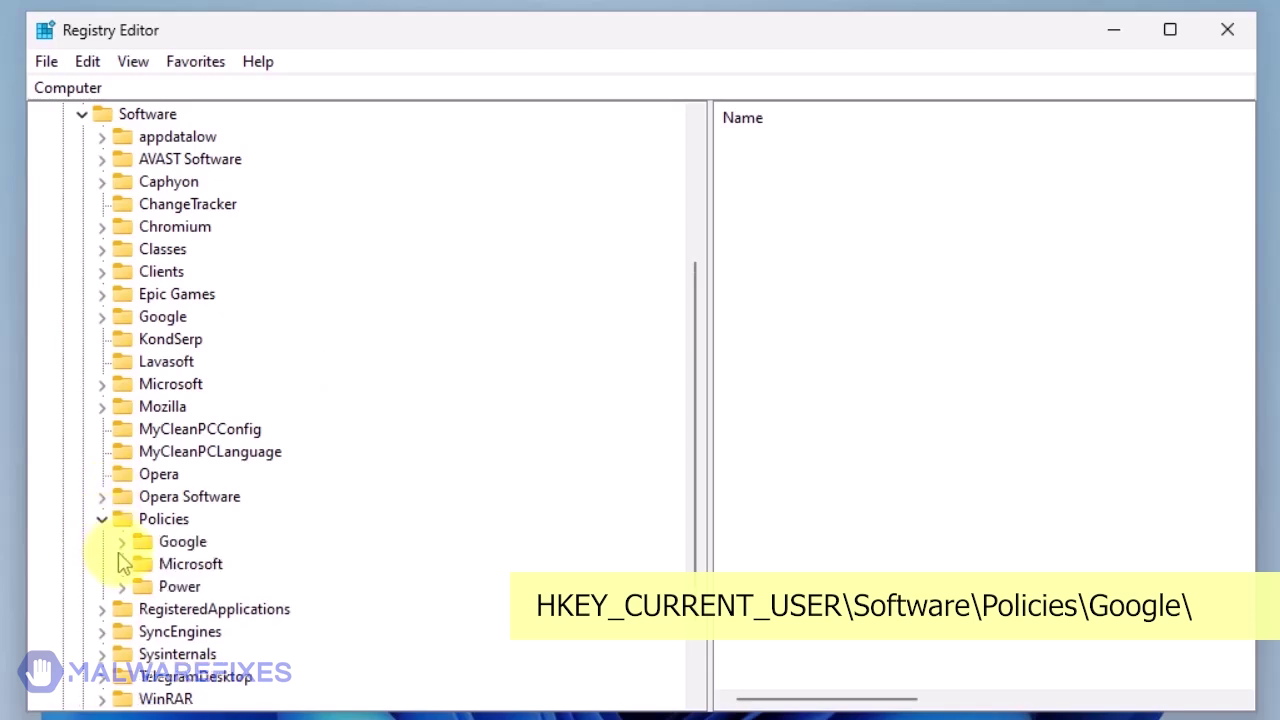
pyautogui.click(121, 541)
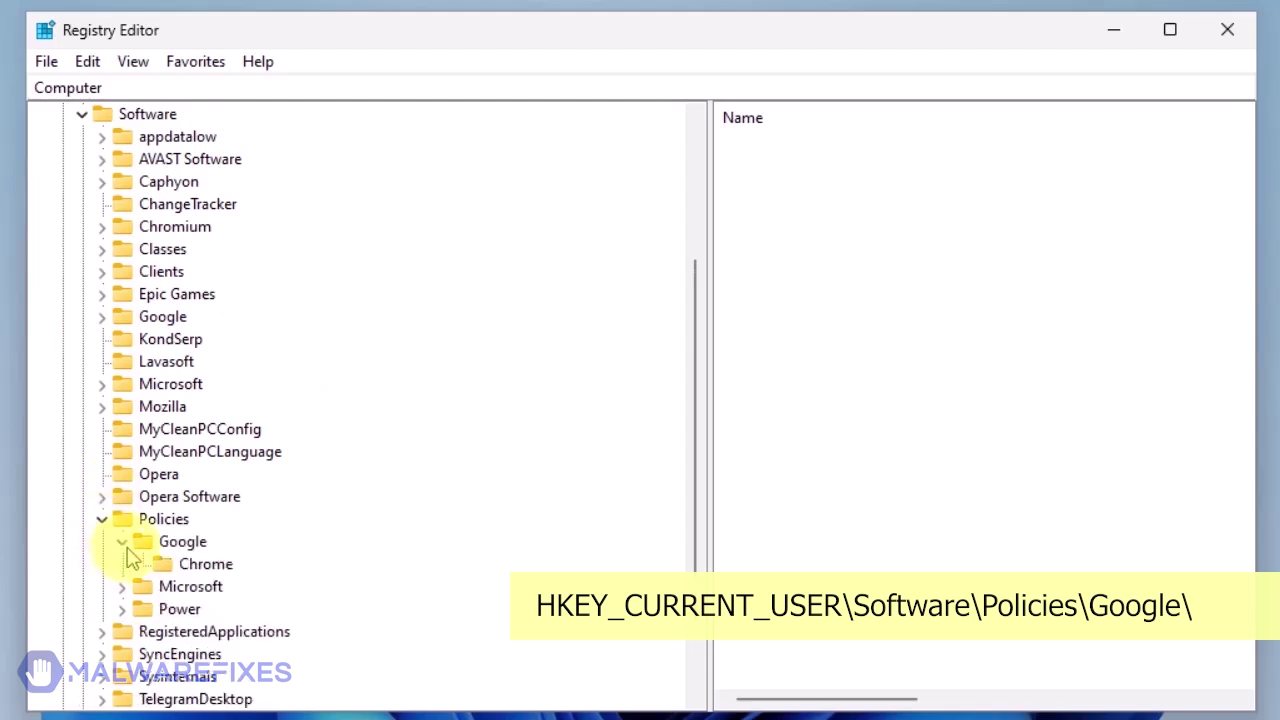
pyautogui.rightClick(202, 568)
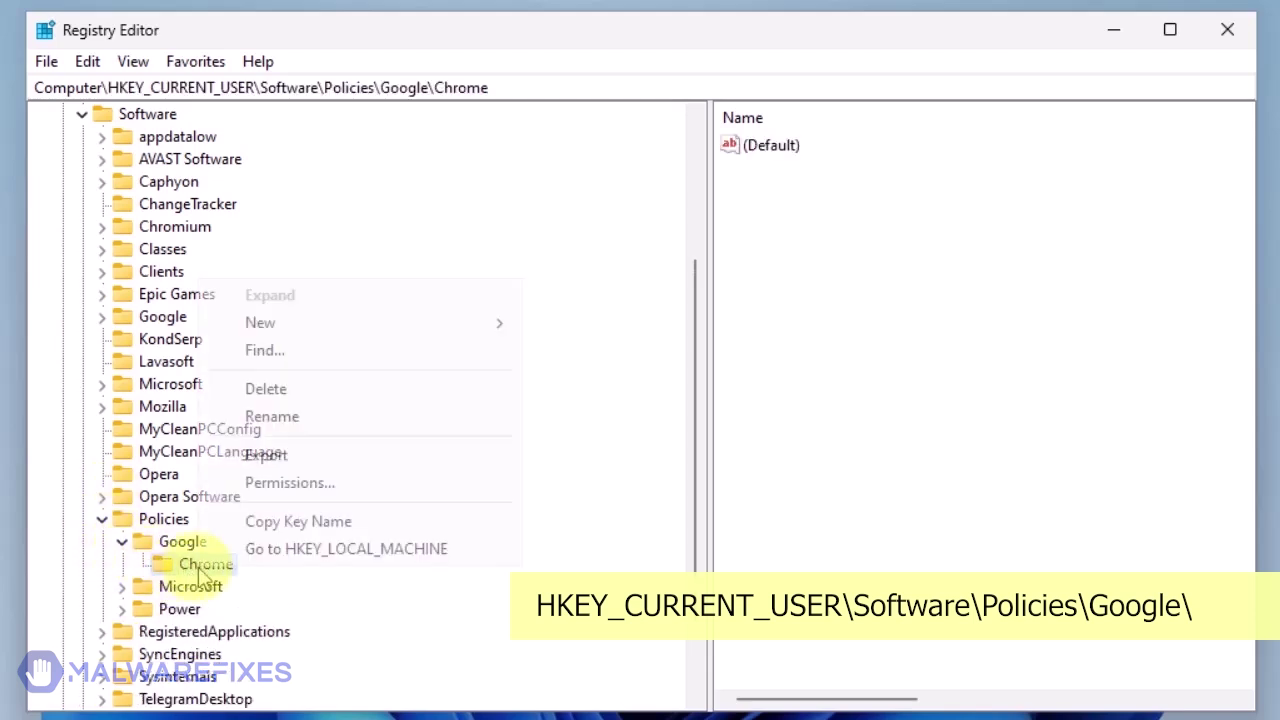
pyautogui.click(266, 390)
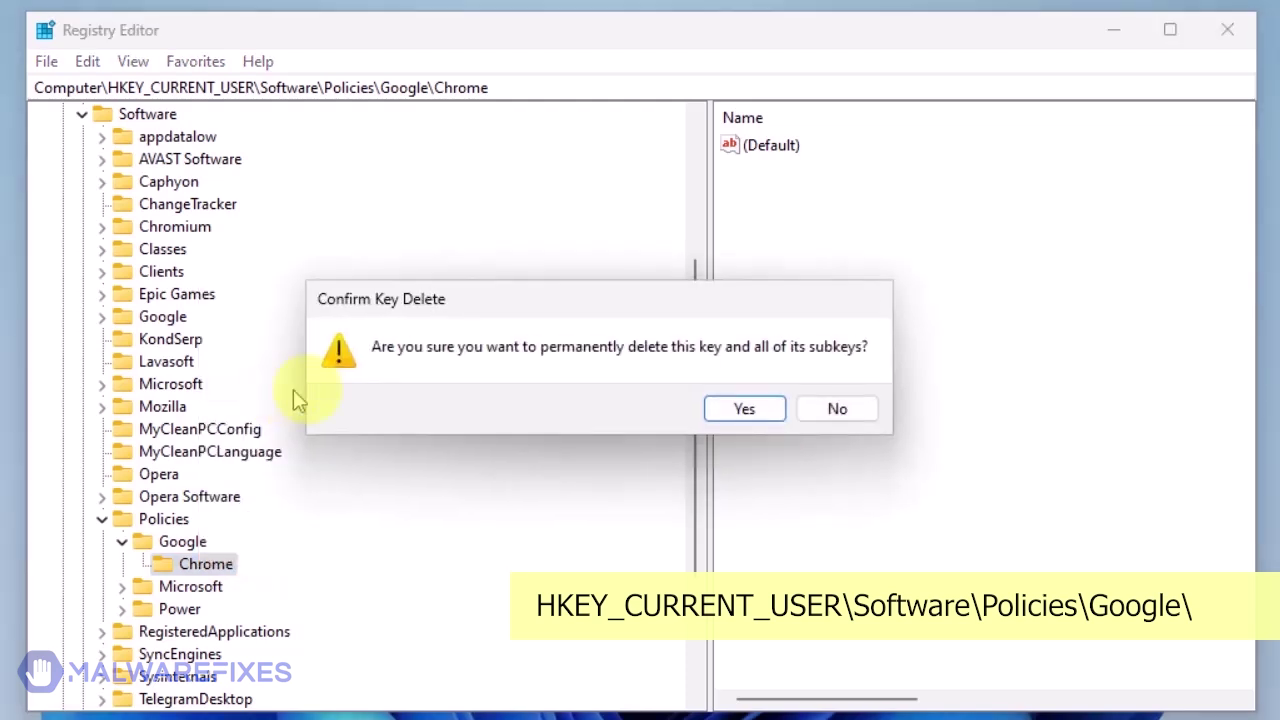
pyautogui.click(745, 412)
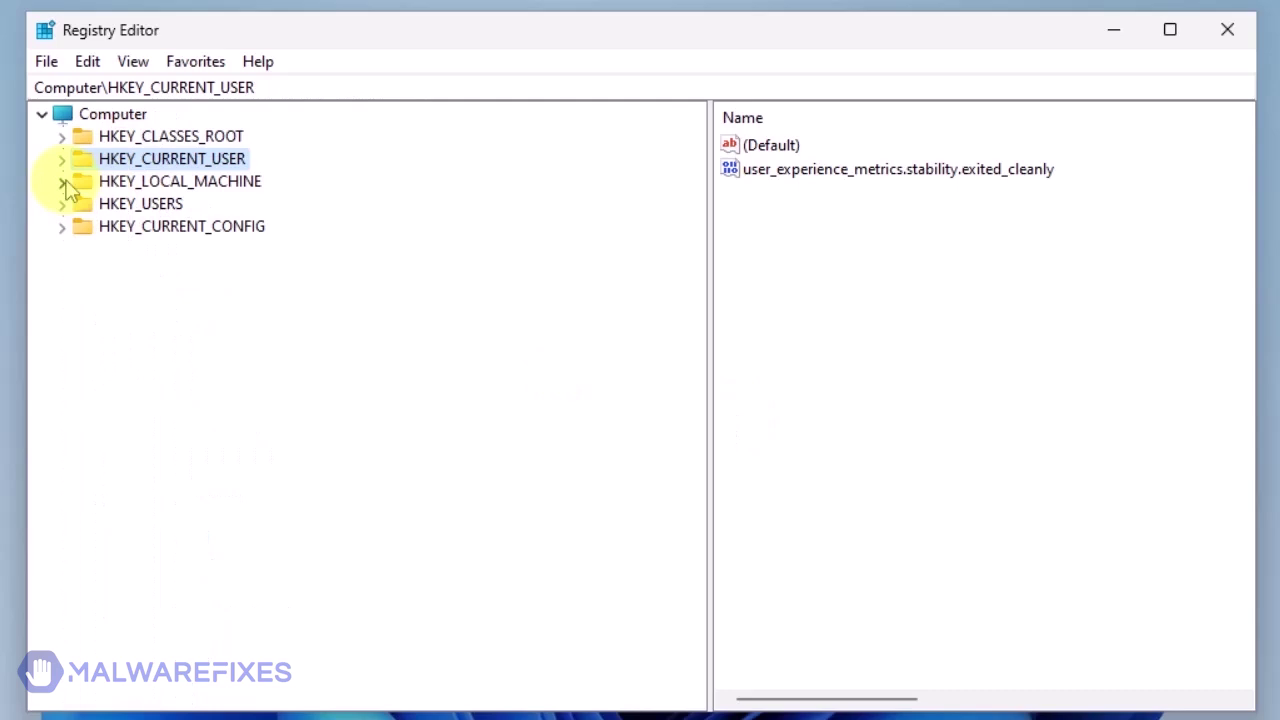
# - Delete the Chrome key under HKEY_LOCAL_MACHINE\SOFTWARE\Policies\Google and confirm its permanent removal
pyautogui.click(62, 182)
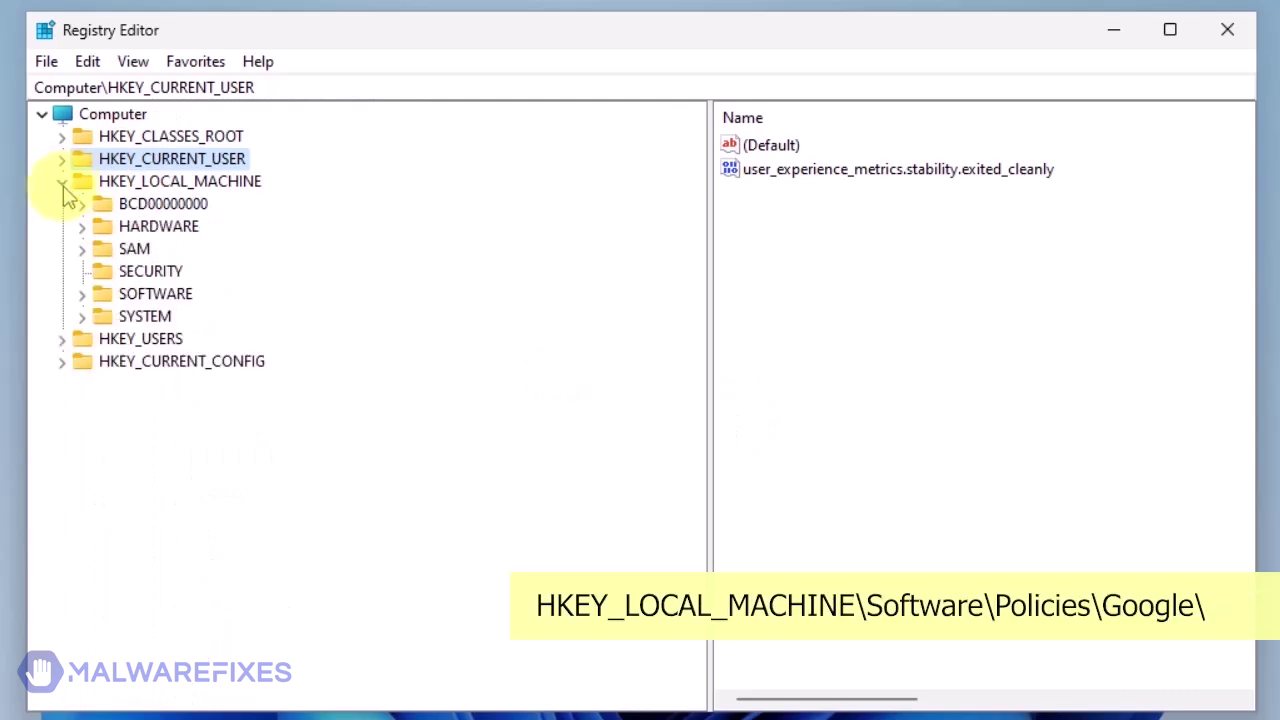
pyautogui.click(83, 294)
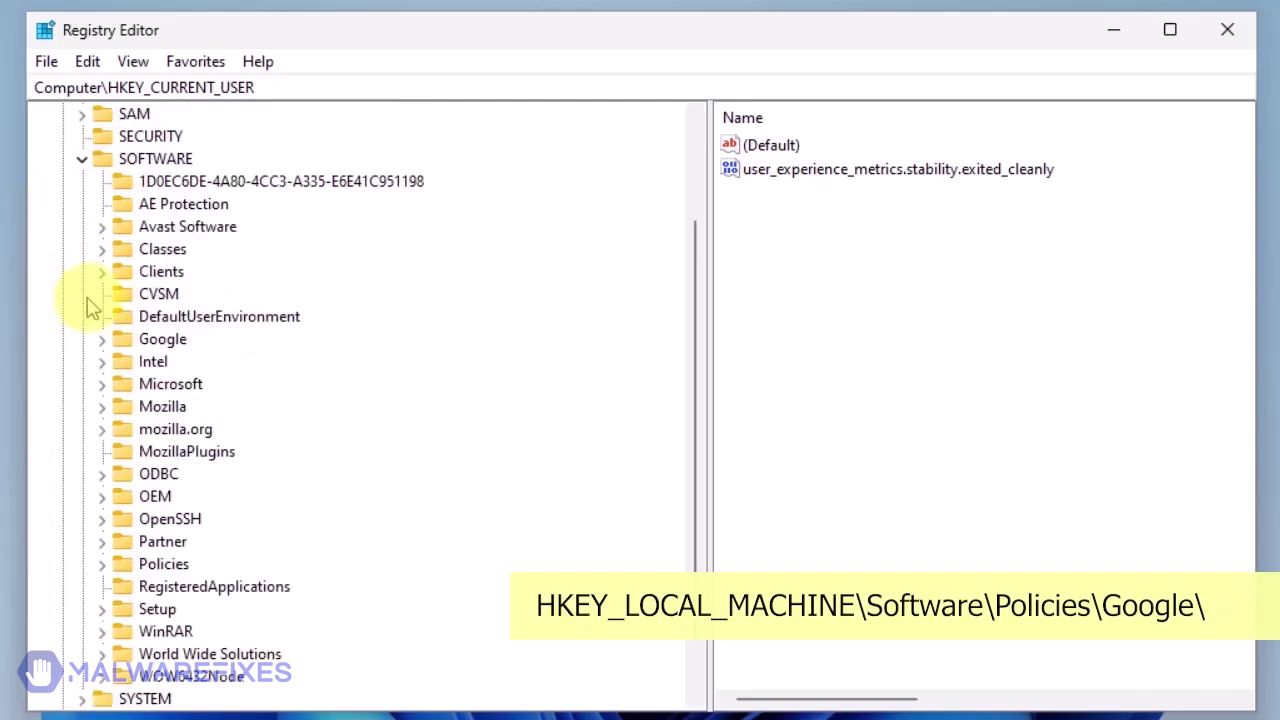
pyautogui.click(103, 566)
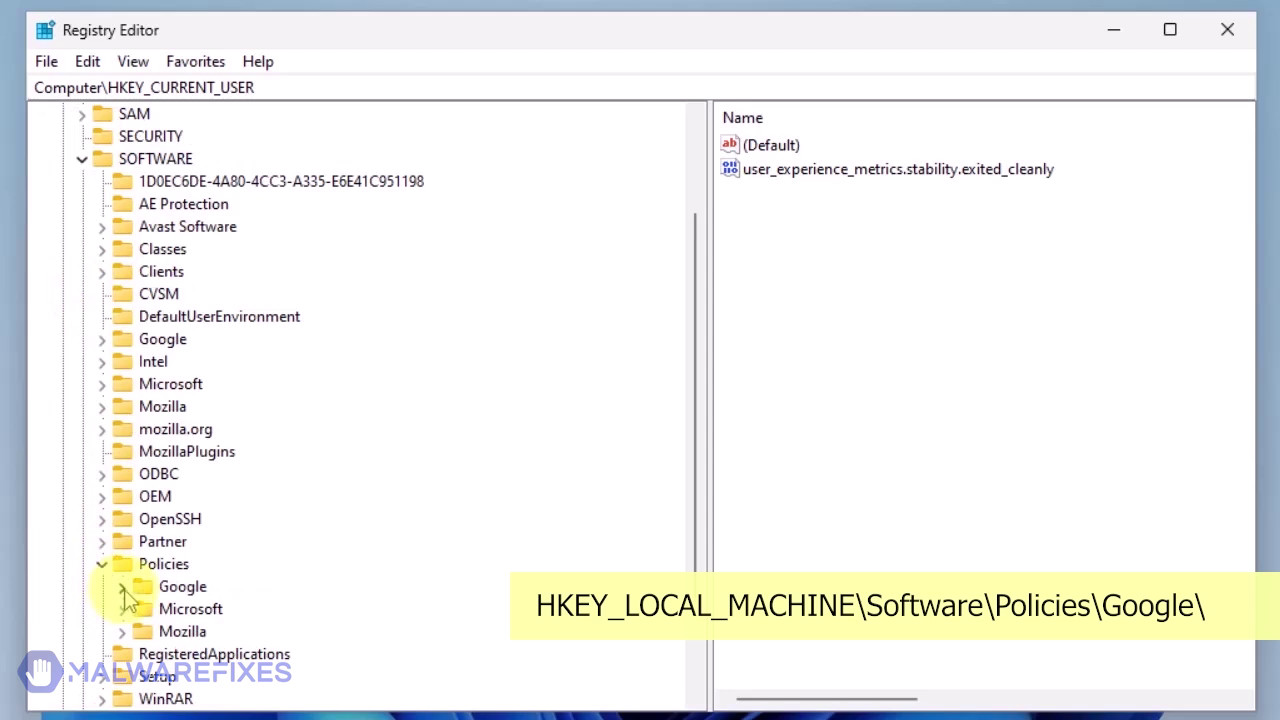
pyautogui.click(122, 588)
pyautogui.rightClick(224, 611)
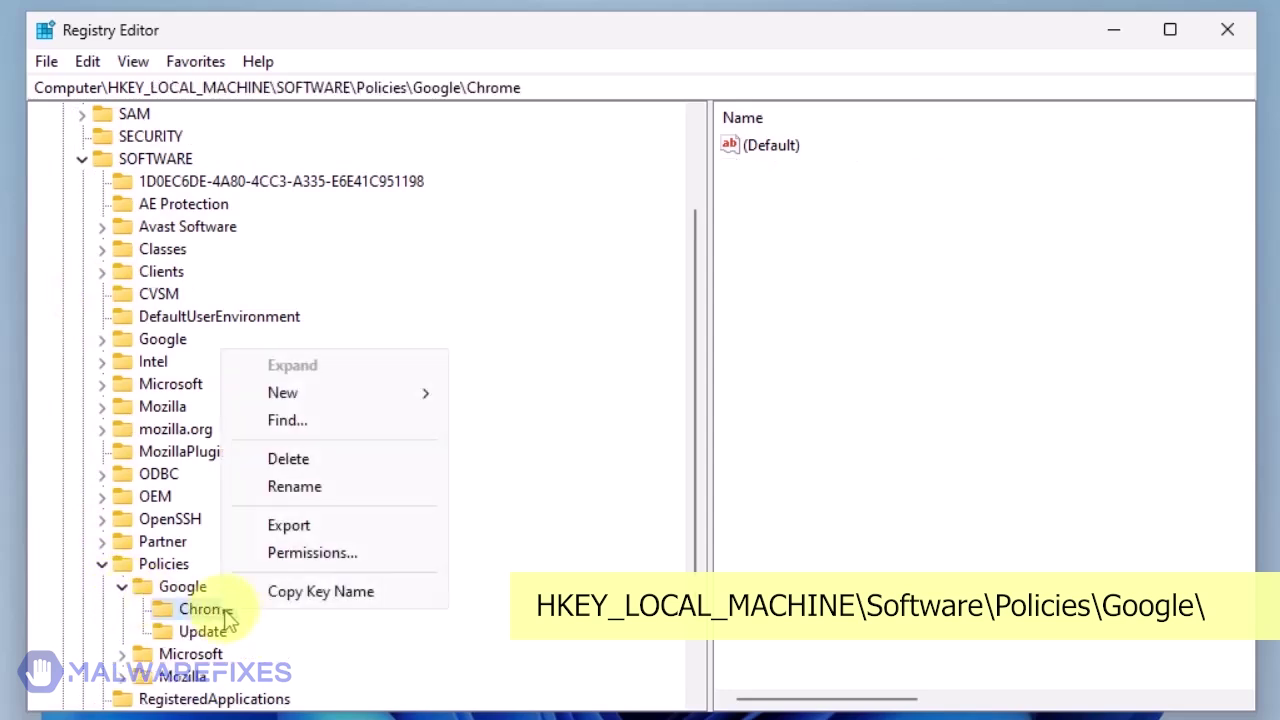
pyautogui.click(288, 458)
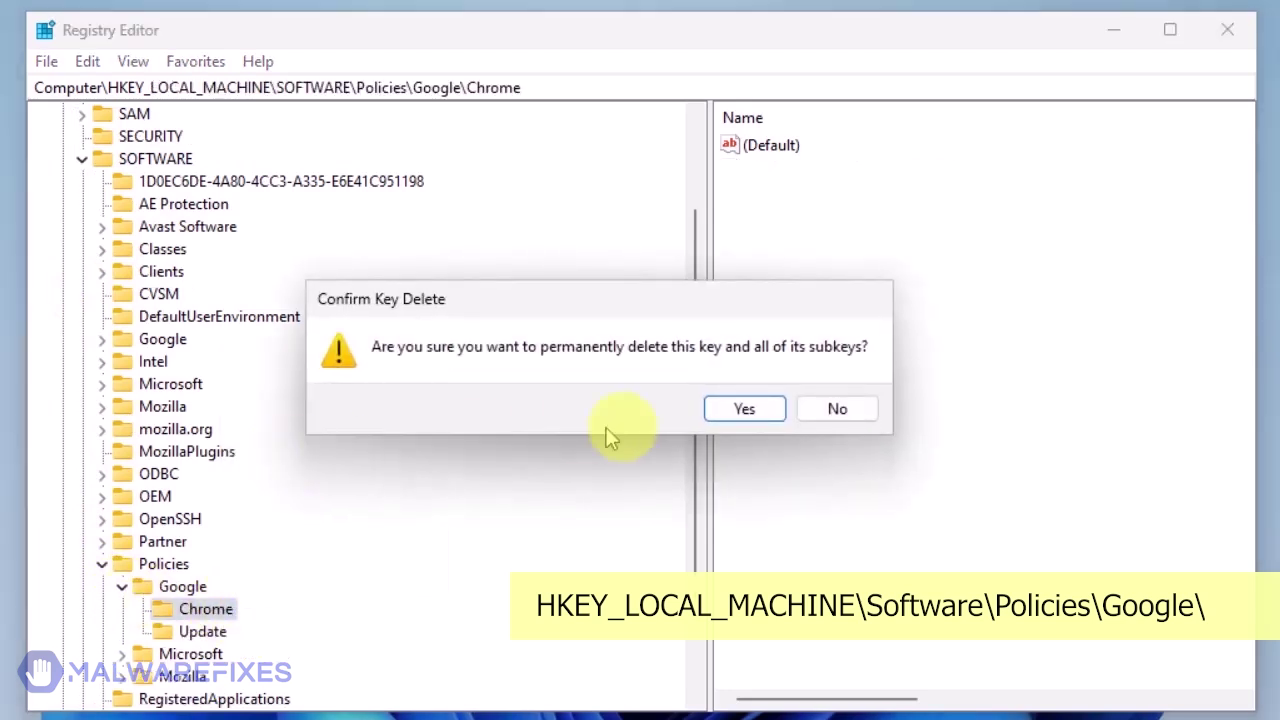
pyautogui.click(745, 410)
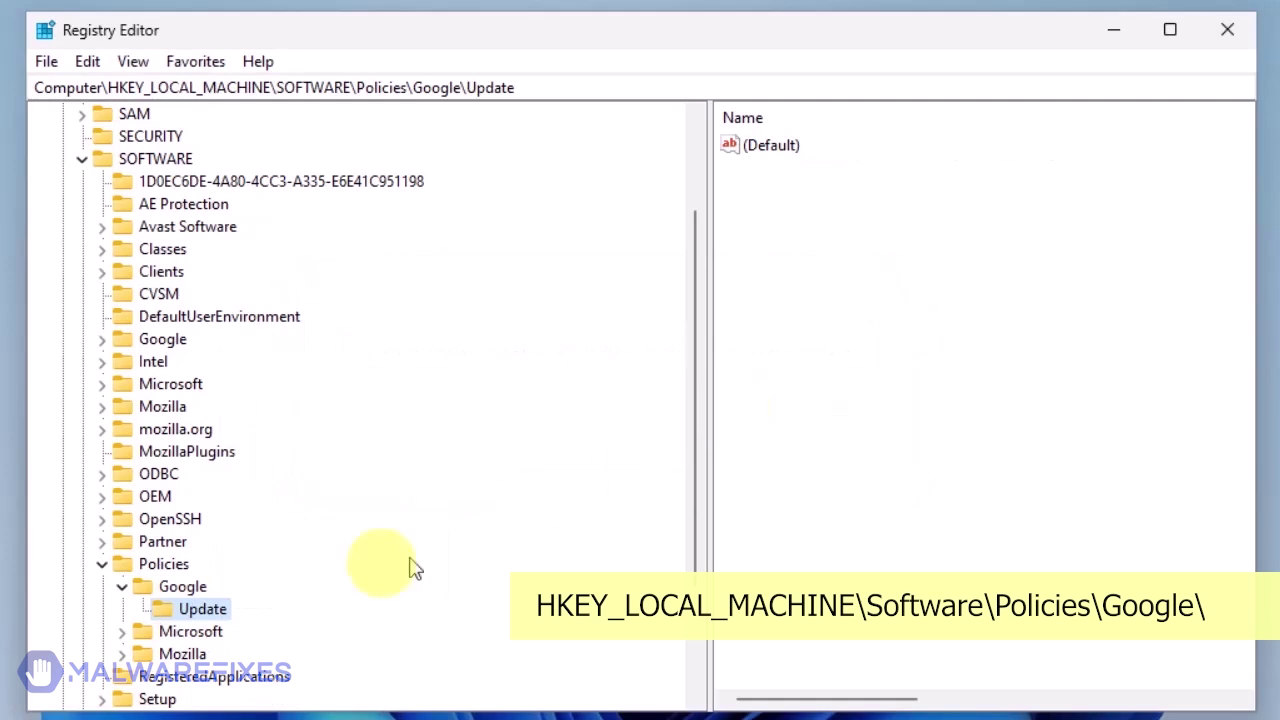
# - Permanently delete the Update key under HKEY_LOCAL_MACHINE\SOFTWARE\Policies\Google, confirm its removal, and close Registry Editor
pyautogui.rightClick(228, 622)
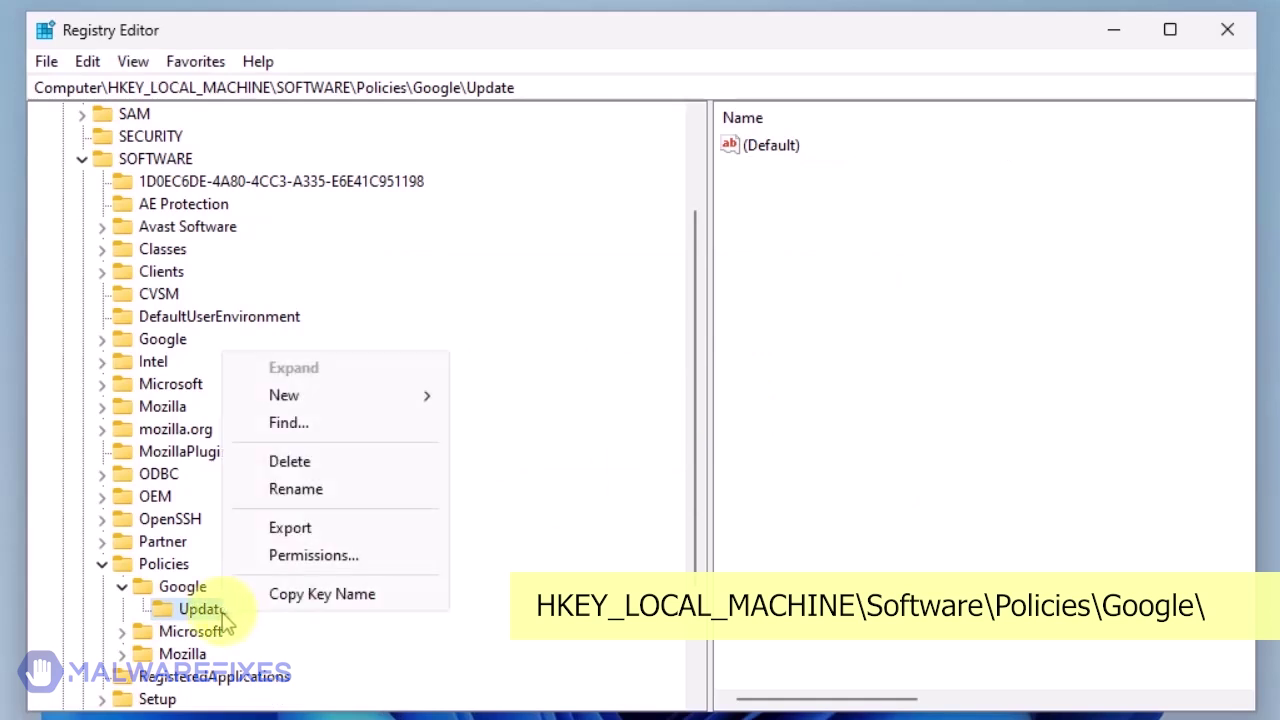
pyautogui.click(289, 463)
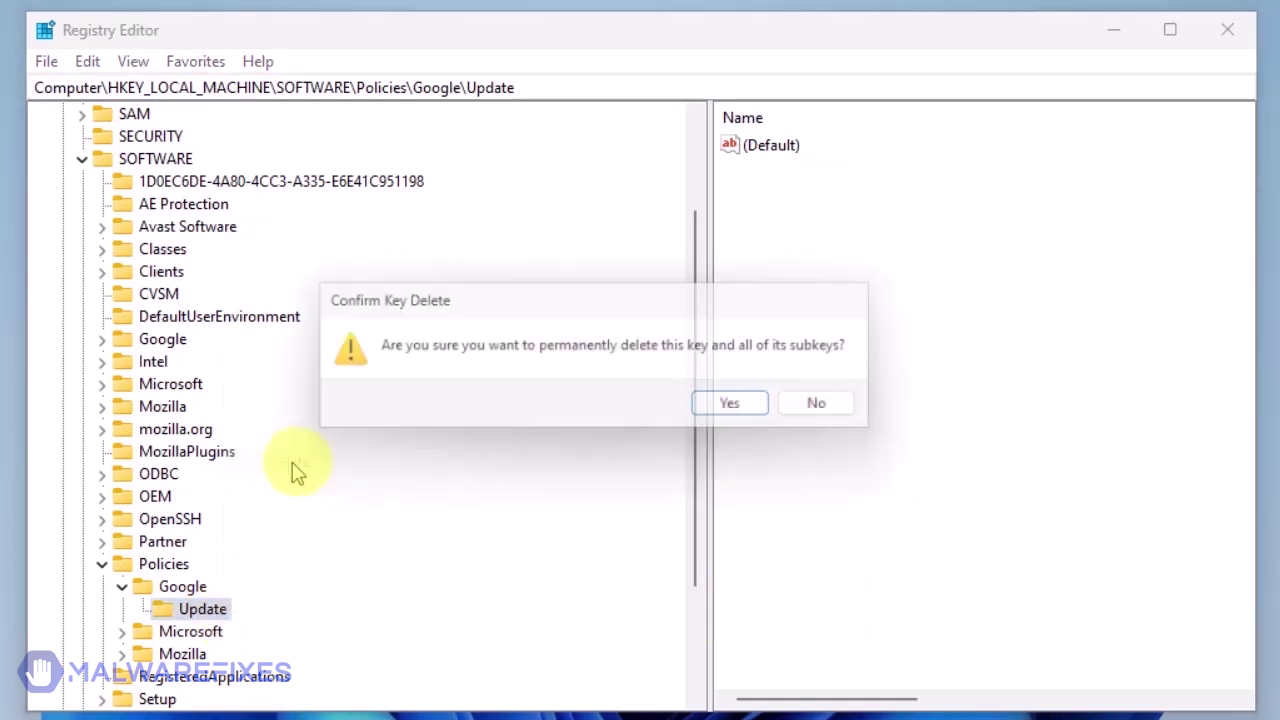
pyautogui.click(745, 411)
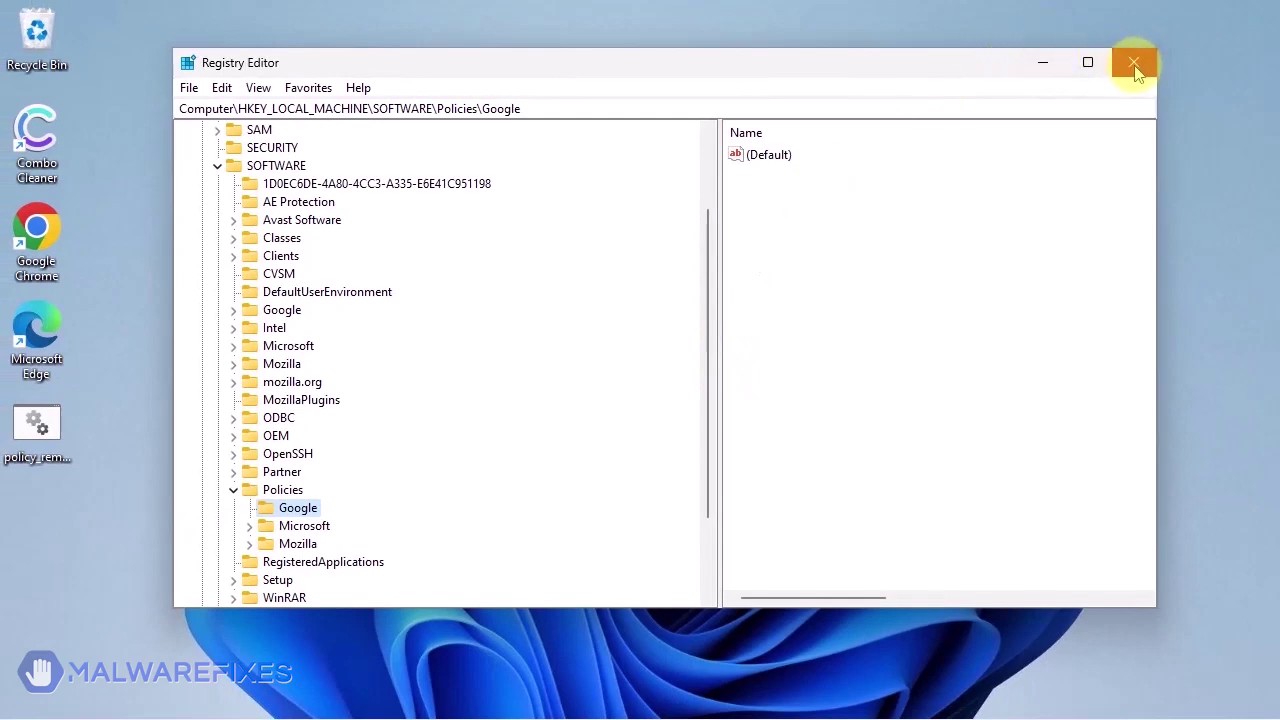
pyautogui.click(1135, 66)
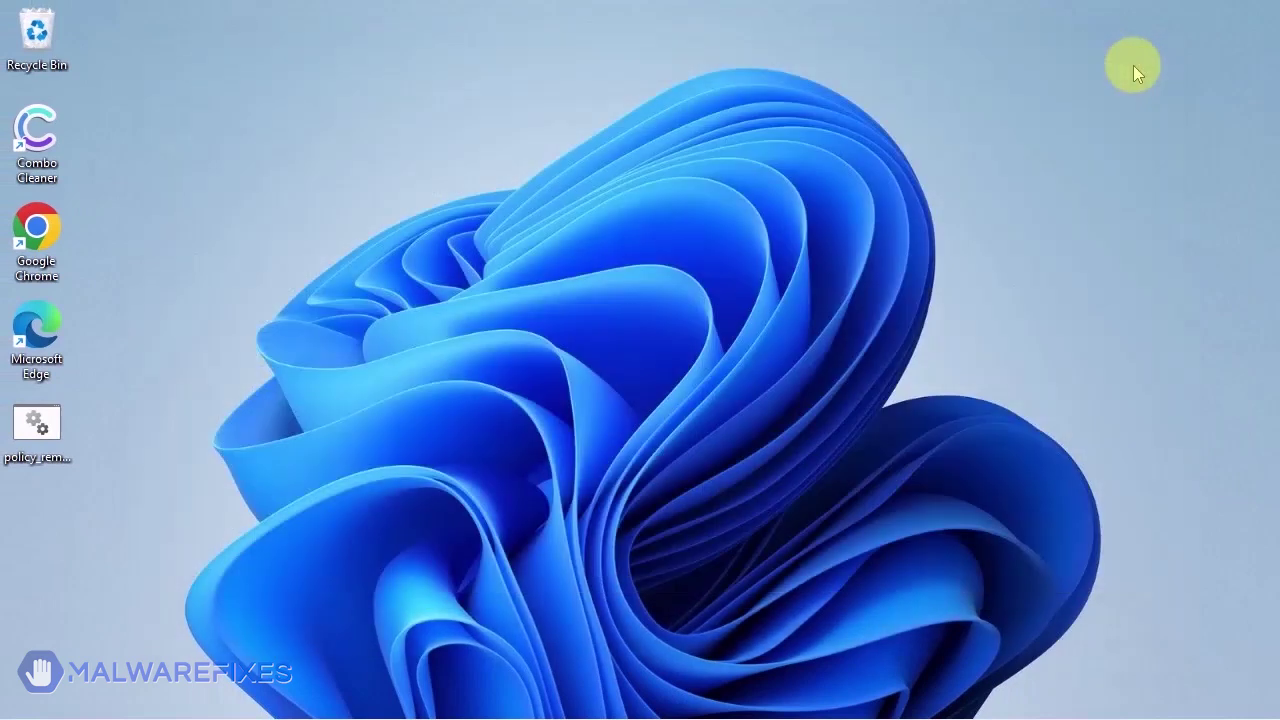
# - Open File Explorer and go to the Google folder in C:\Program Files (x86)
pyautogui.moveTo(645, 712)
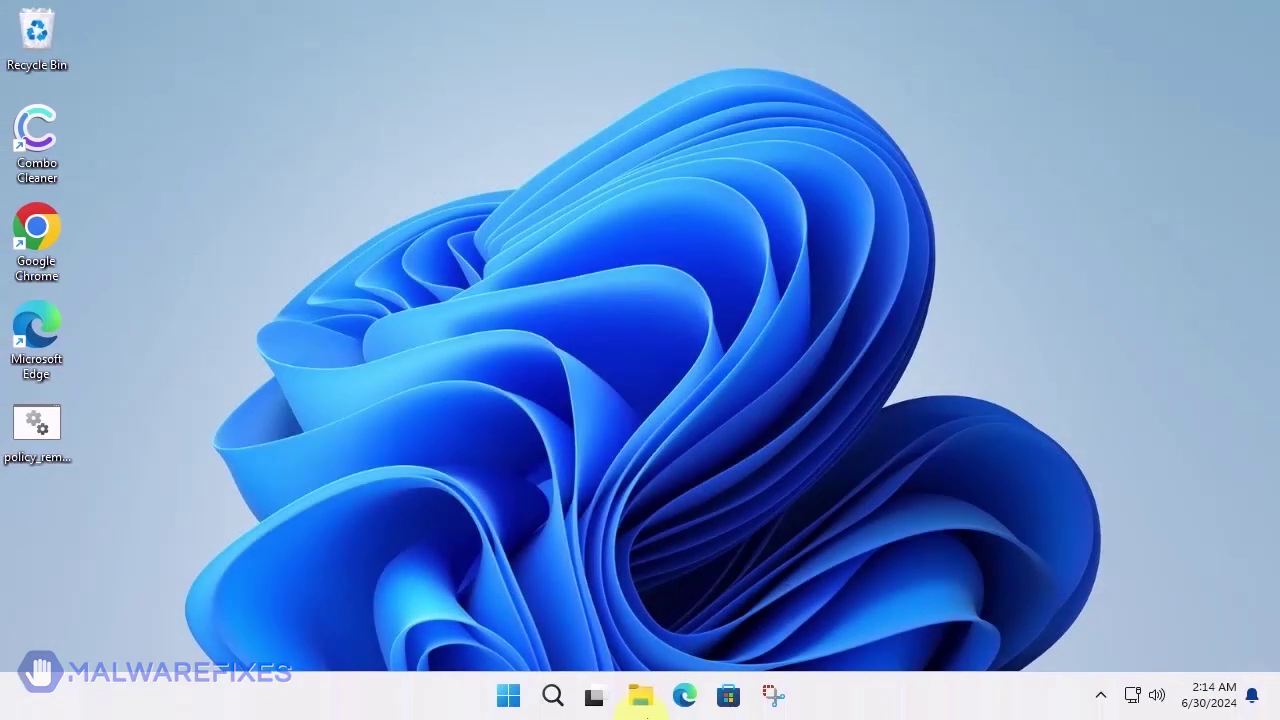
pyautogui.click(645, 708)
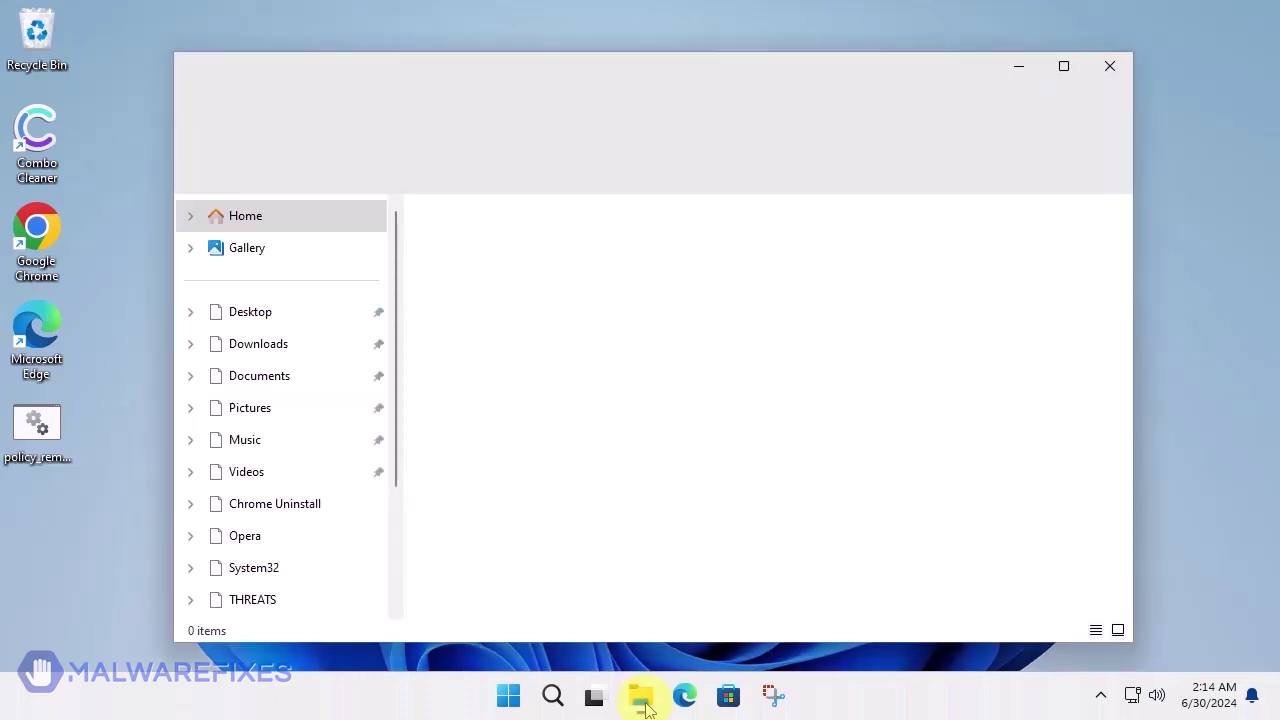
pyautogui.scroll(-2, 293, 530)
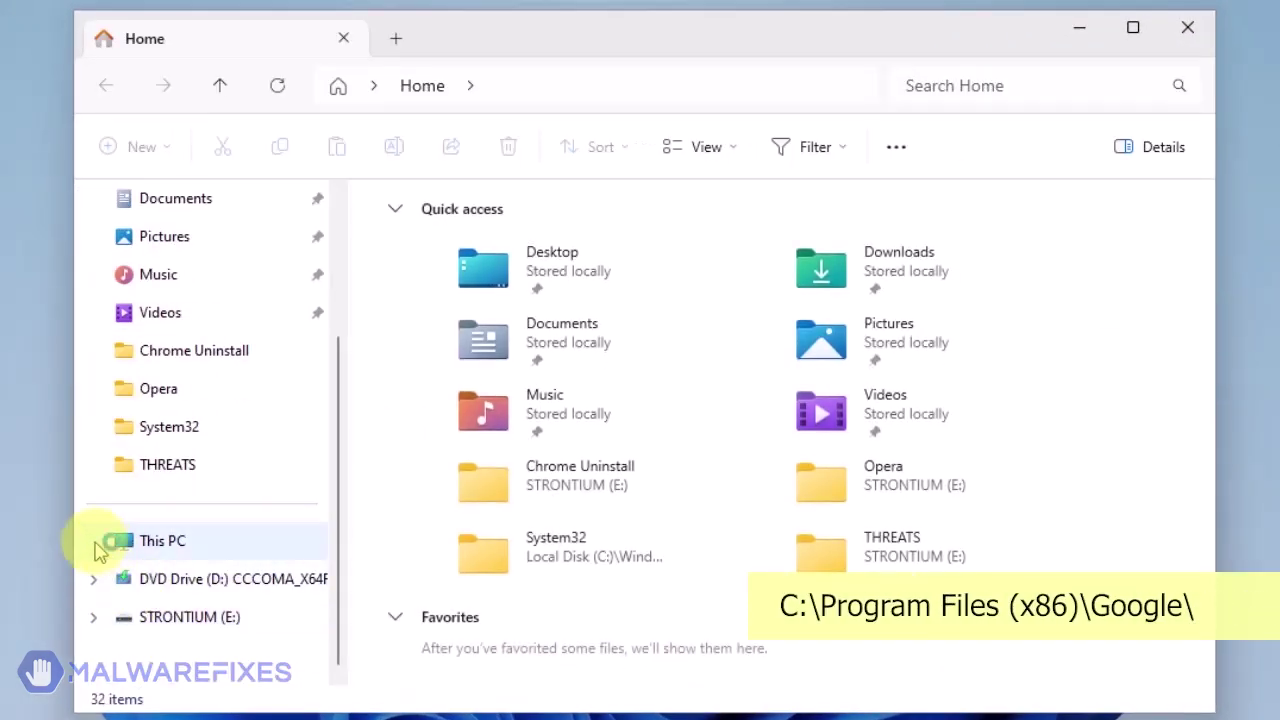
pyautogui.click(95, 543)
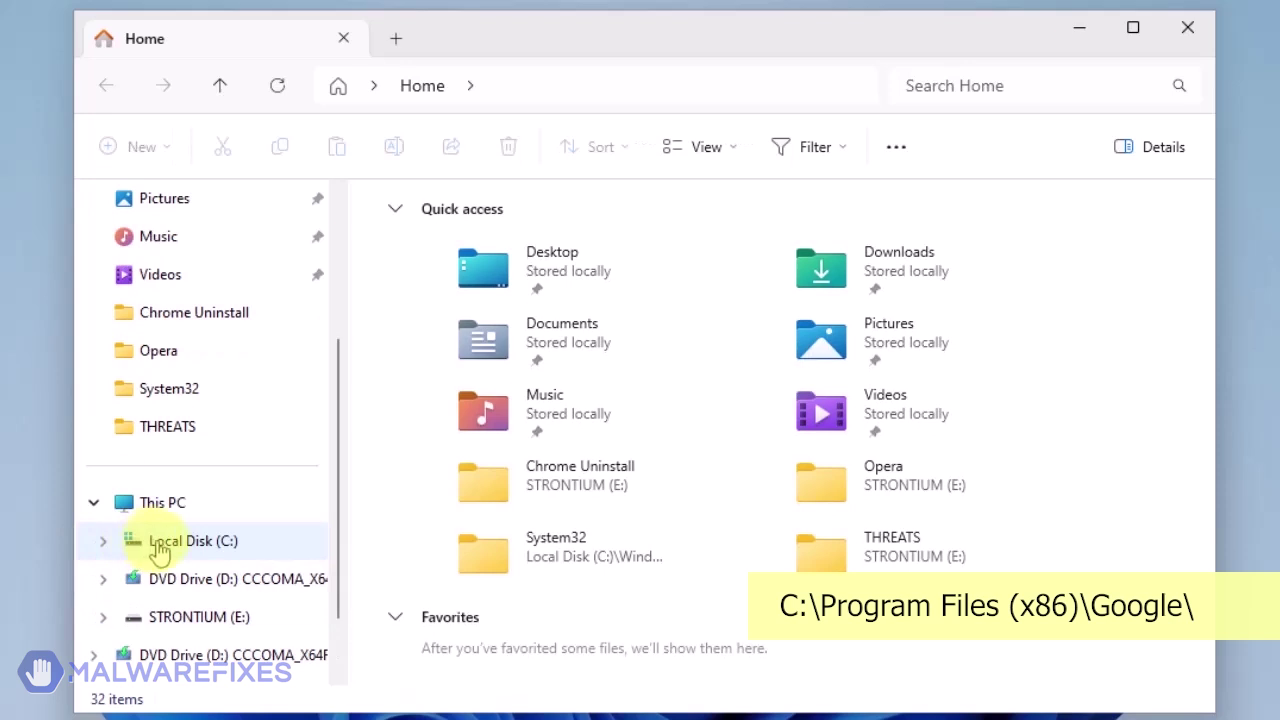
pyautogui.click(175, 545)
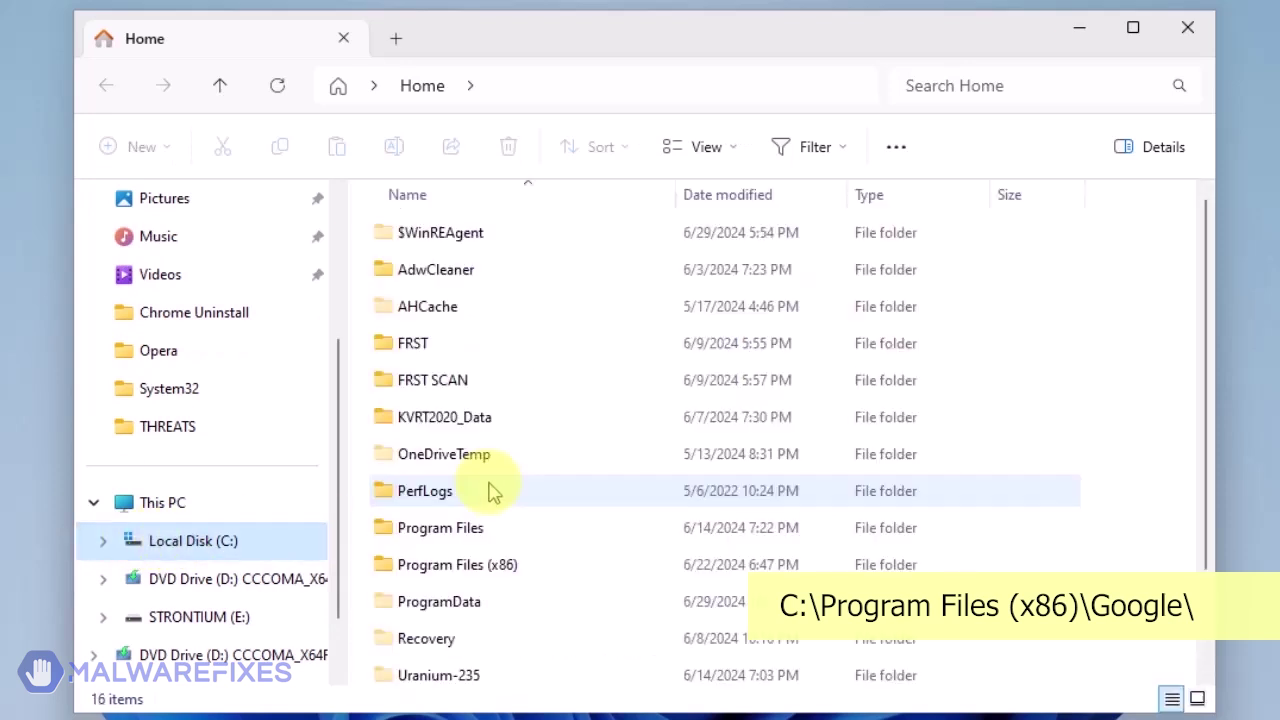
pyautogui.doubleClick(468, 566)
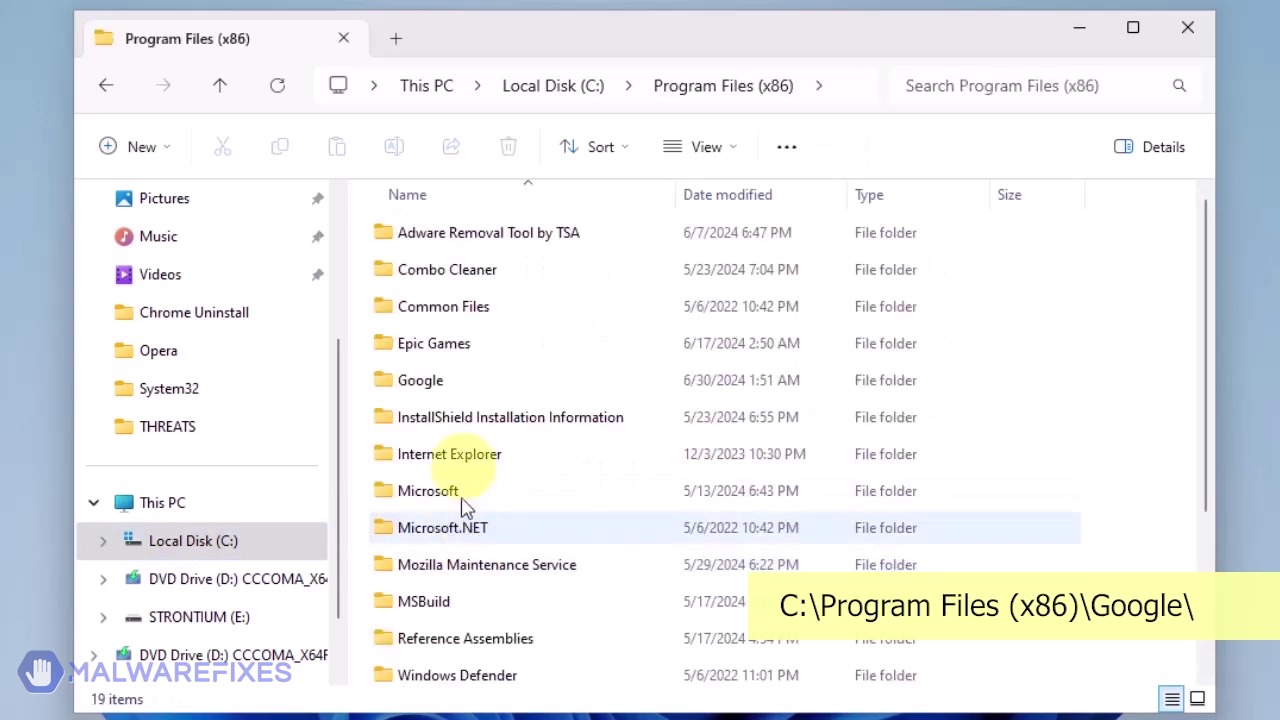
pyautogui.doubleClick(443, 381)
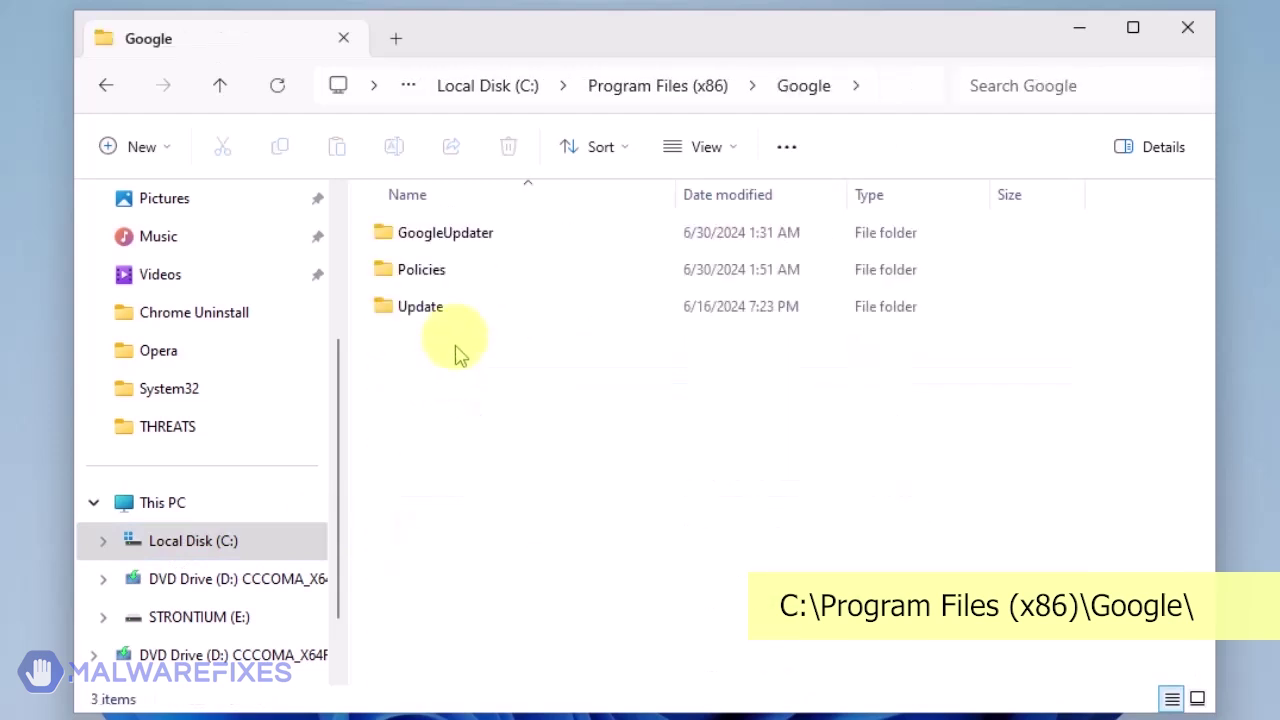
# - Delete the Policies folder from the Google folder with administrator permission and close File Explorer
pyautogui.click(437, 281)
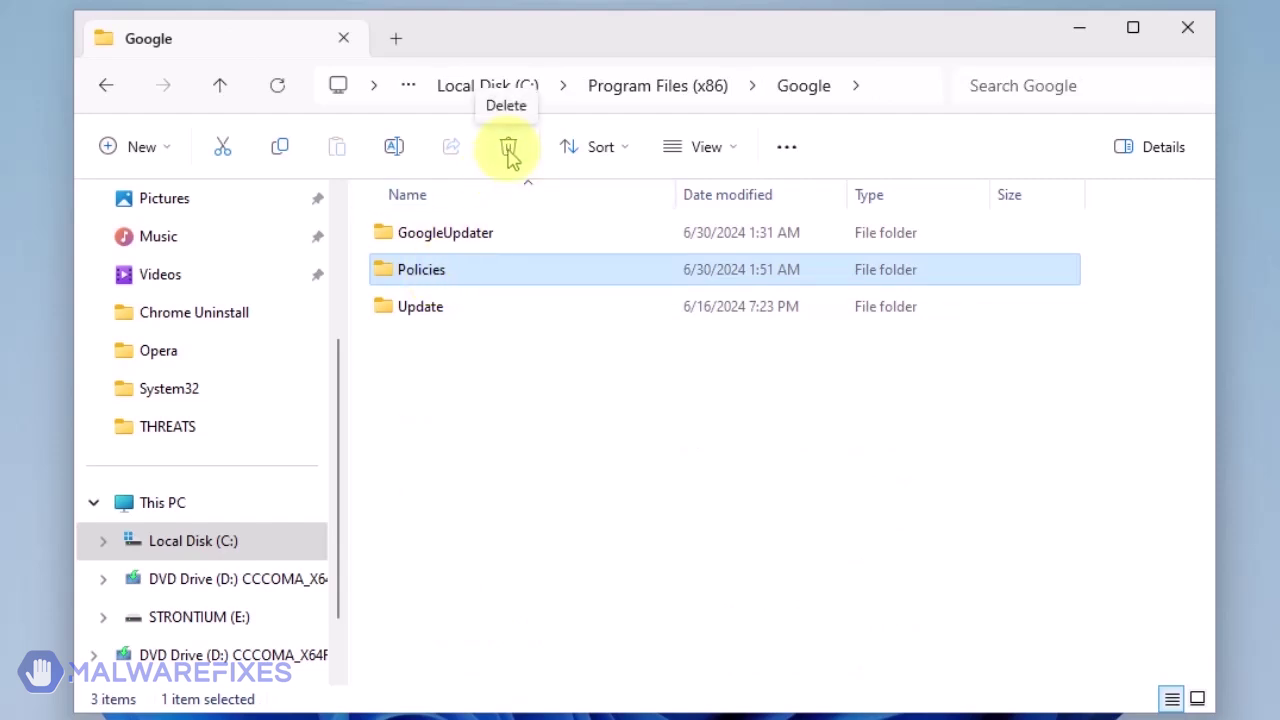
pyautogui.click(509, 150)
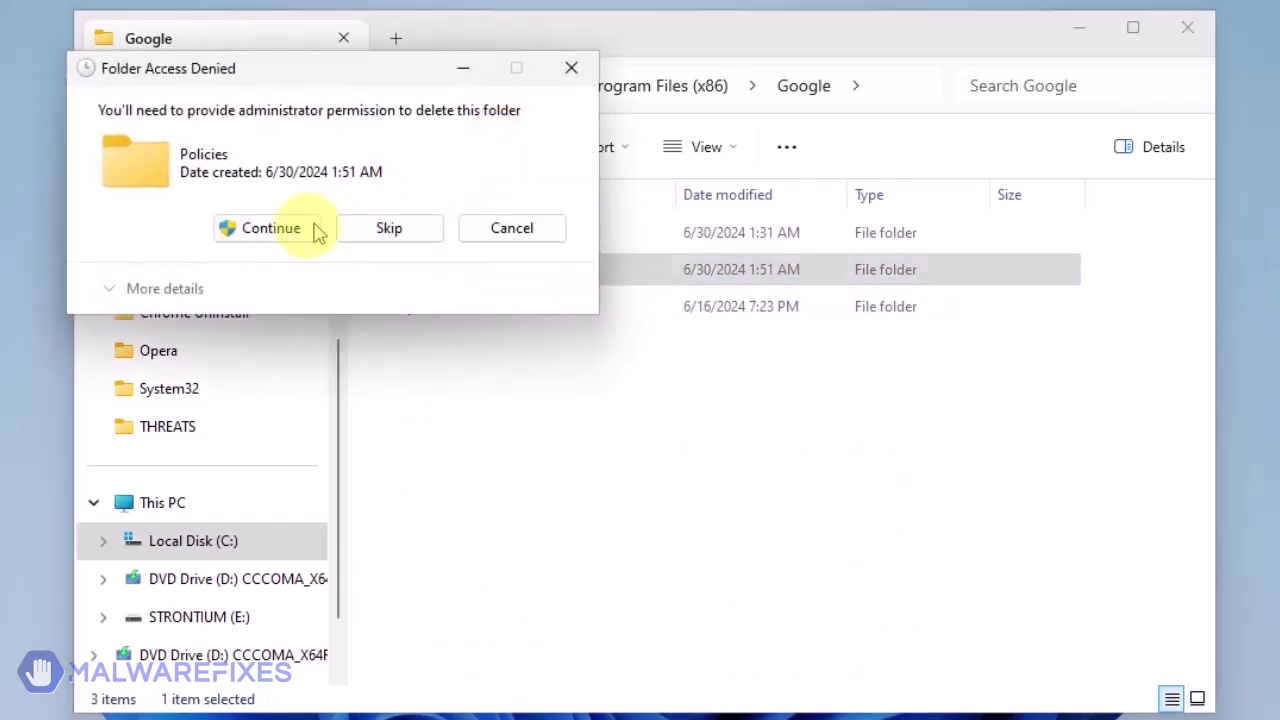
pyautogui.click(270, 229)
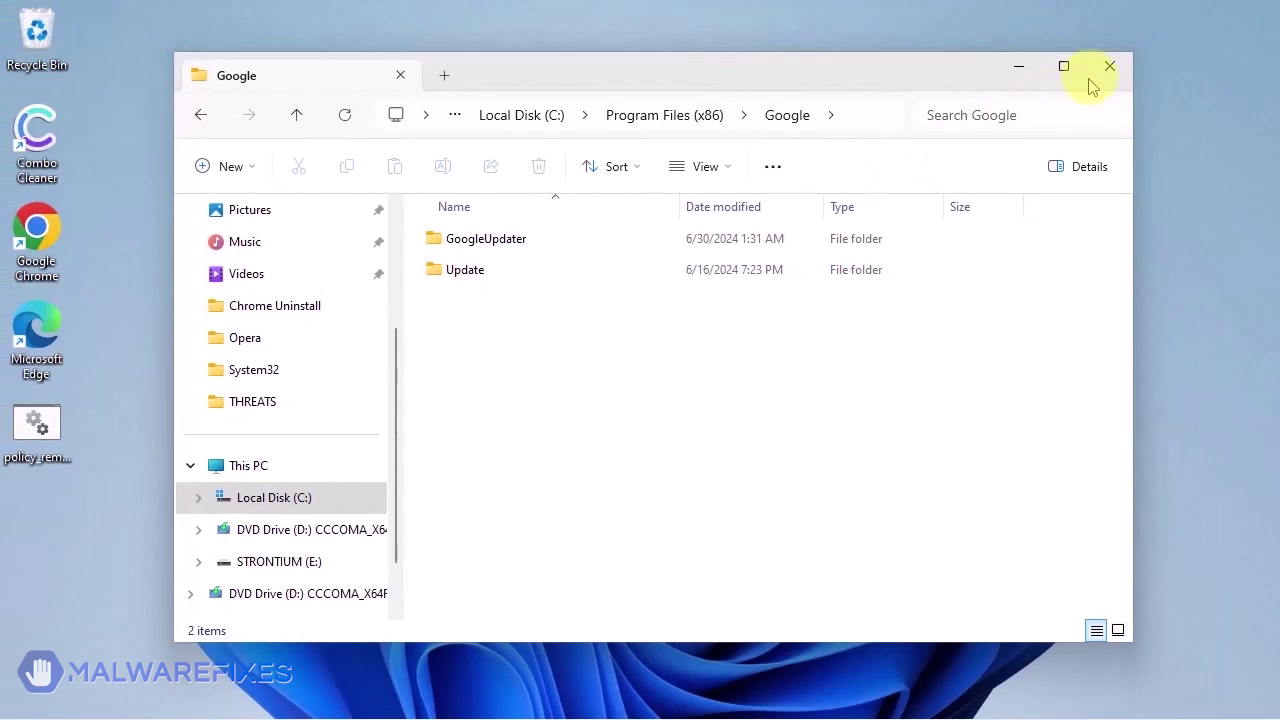
pyautogui.click(1110, 68)
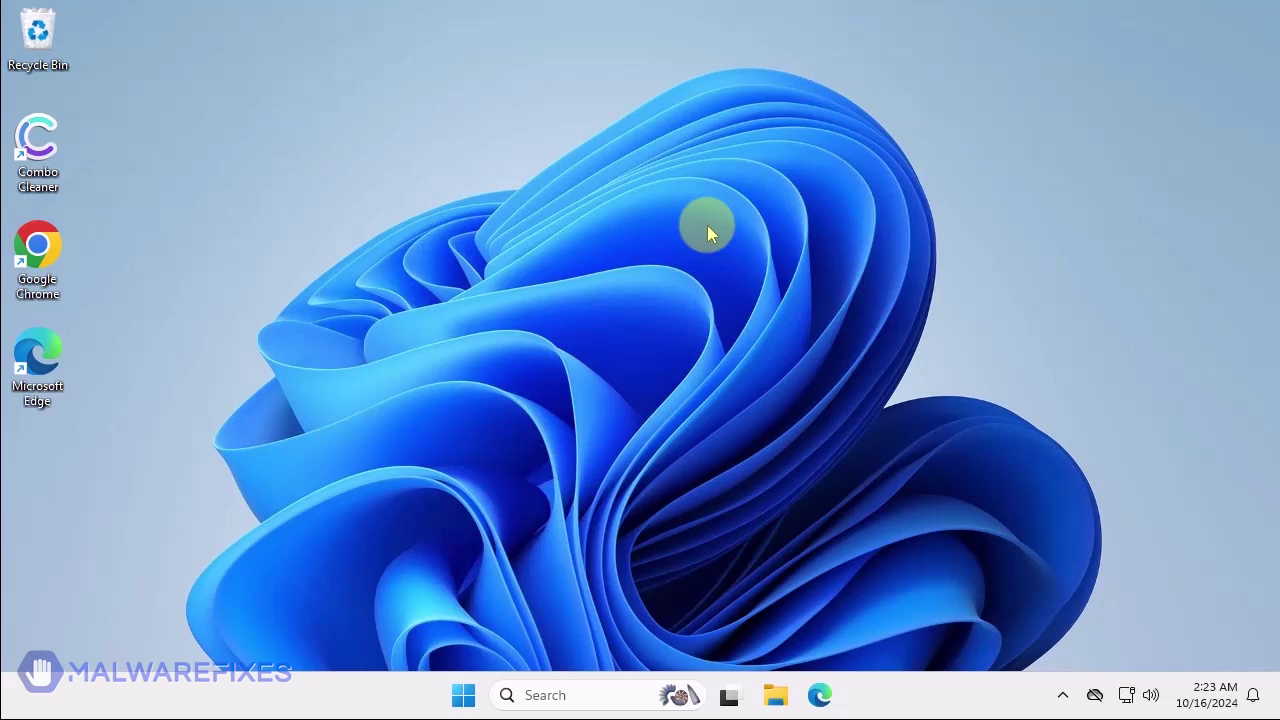
# - Launch Google Chrome and open its extensions management page
pyautogui.doubleClick(38, 248)
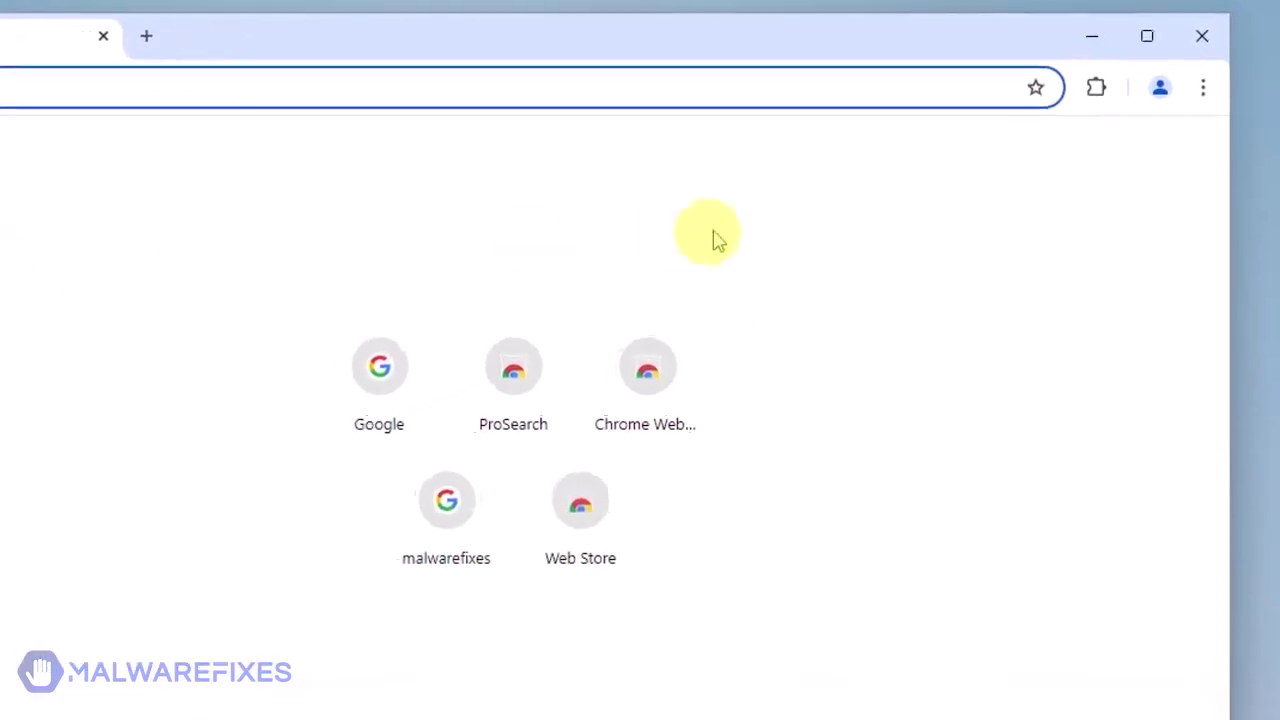
pyautogui.click(1203, 89)
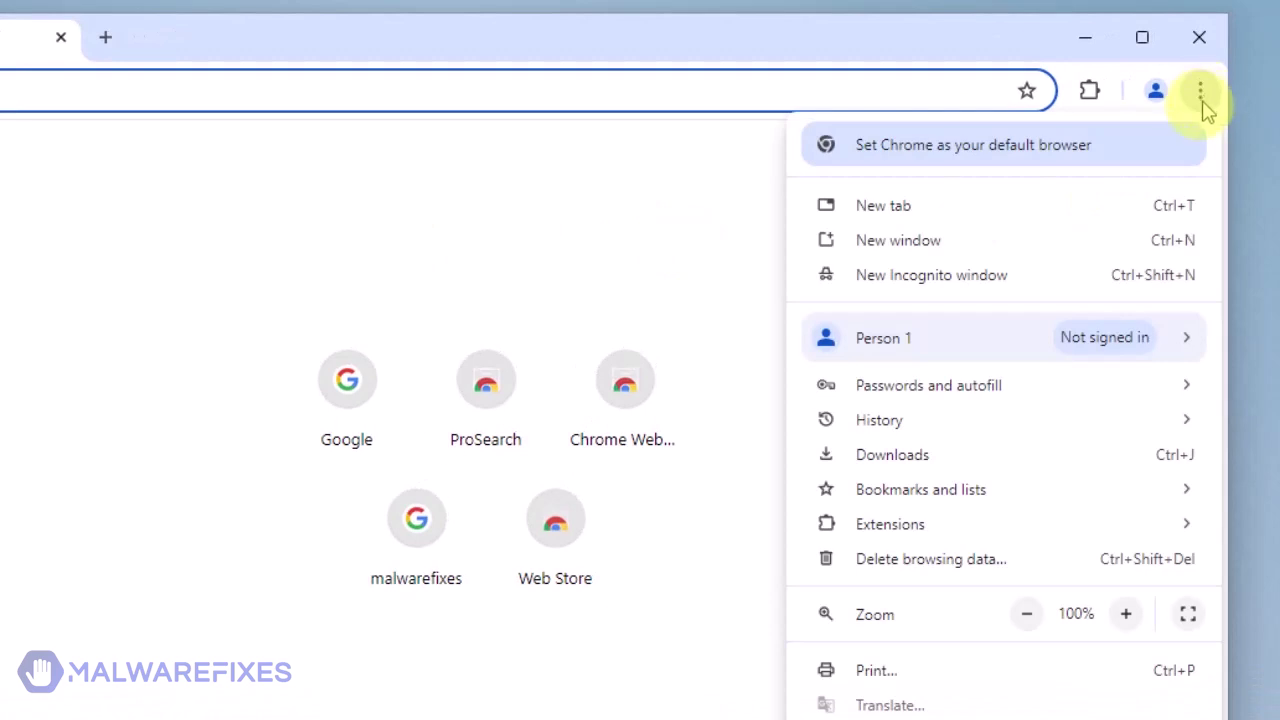
pyautogui.moveTo(1040, 540)
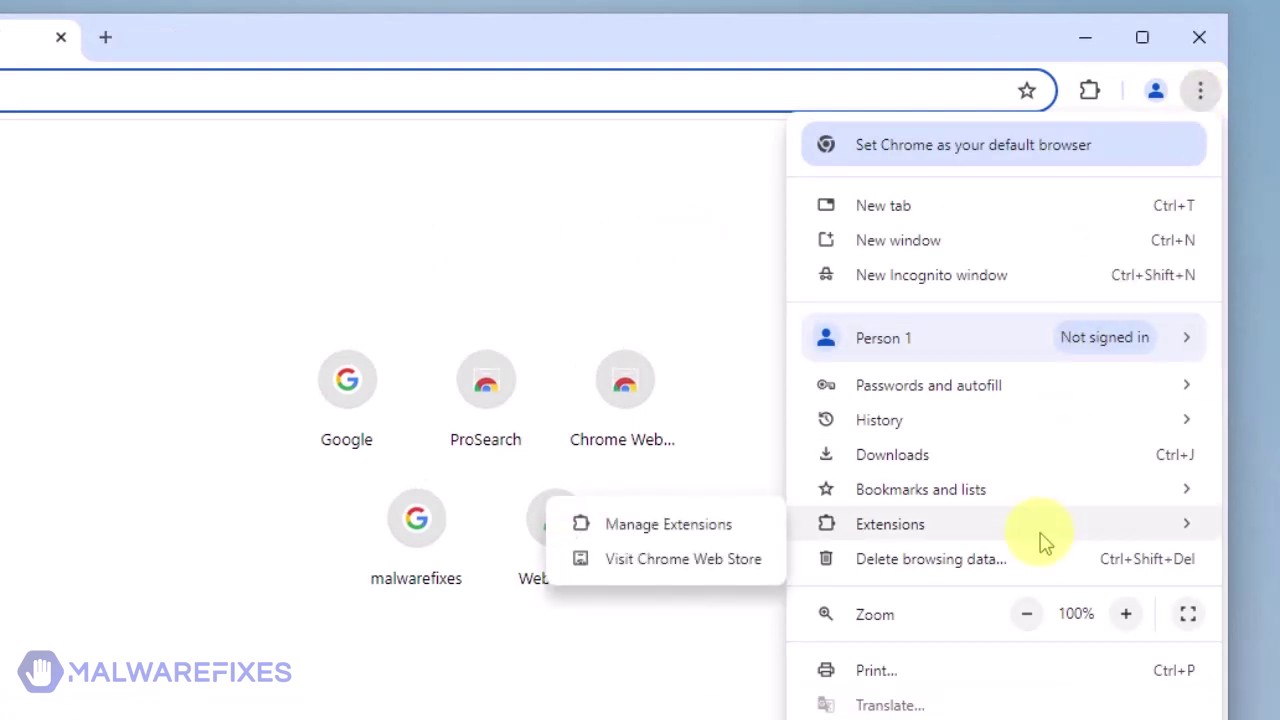
pyautogui.click(676, 535)
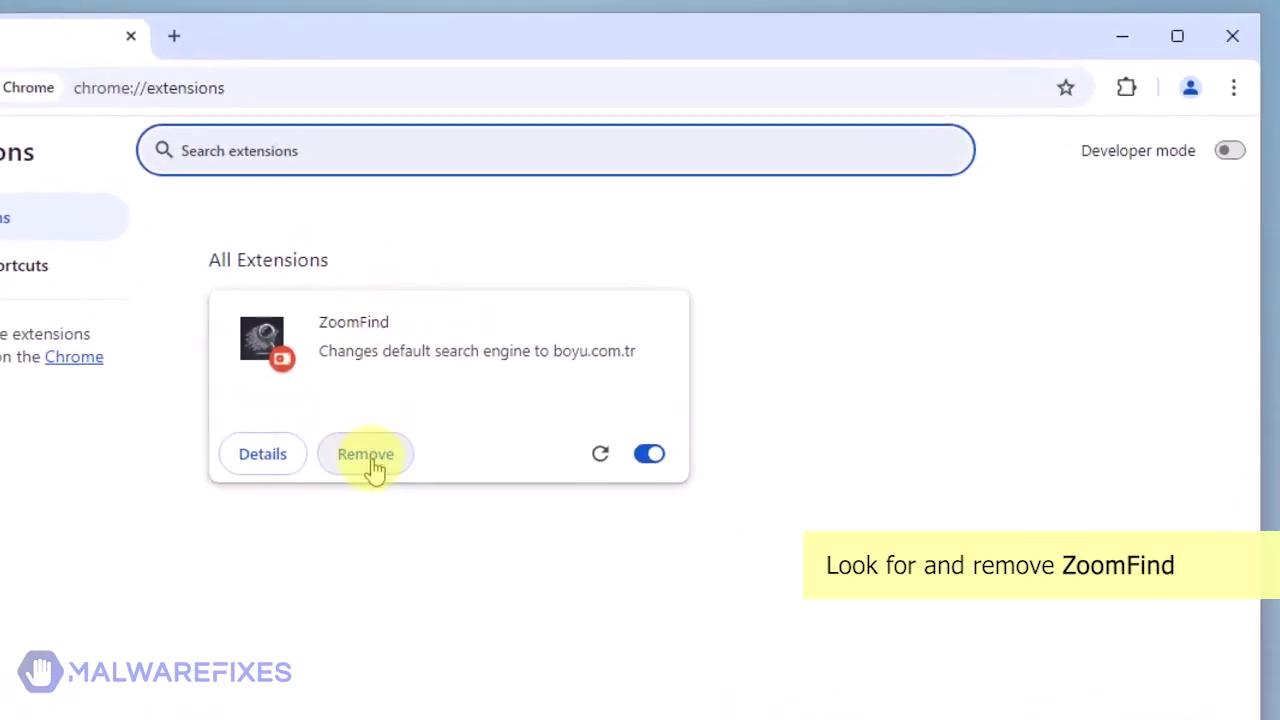
# - Remove the ZoomFind extension from Chrome, confirm the removal, and close the browser
pyautogui.click(368, 456)
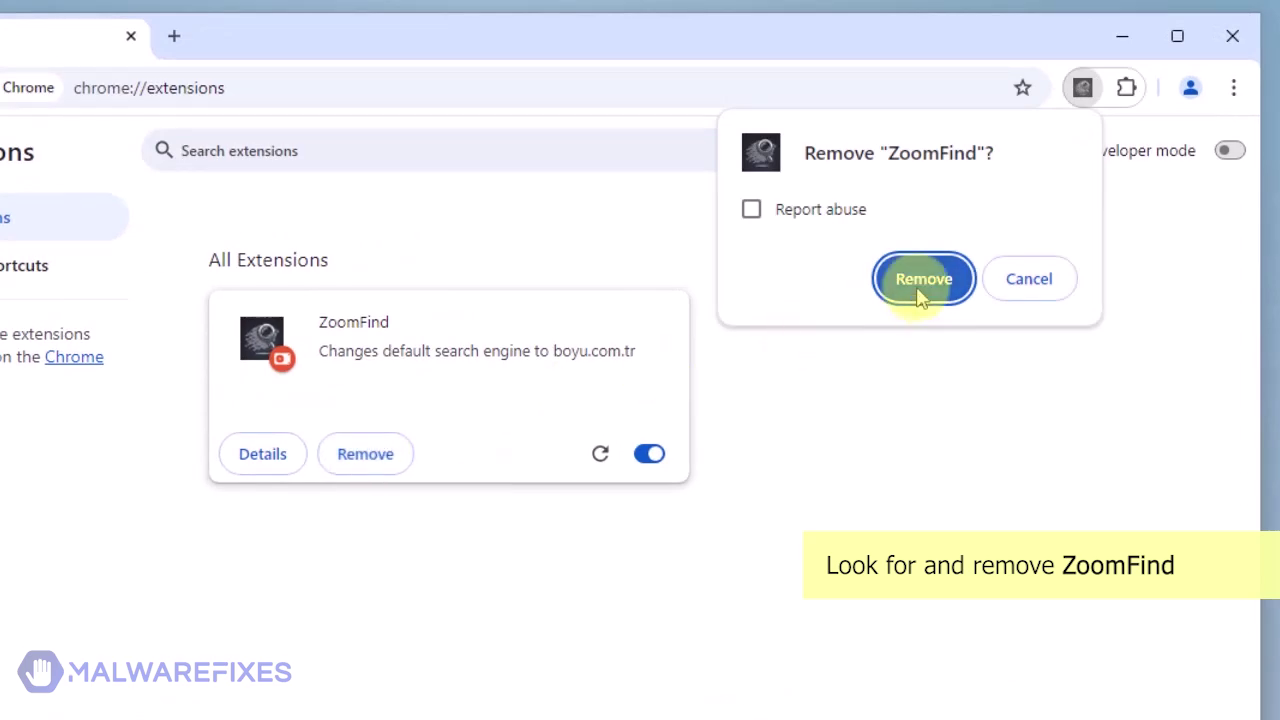
pyautogui.click(921, 290)
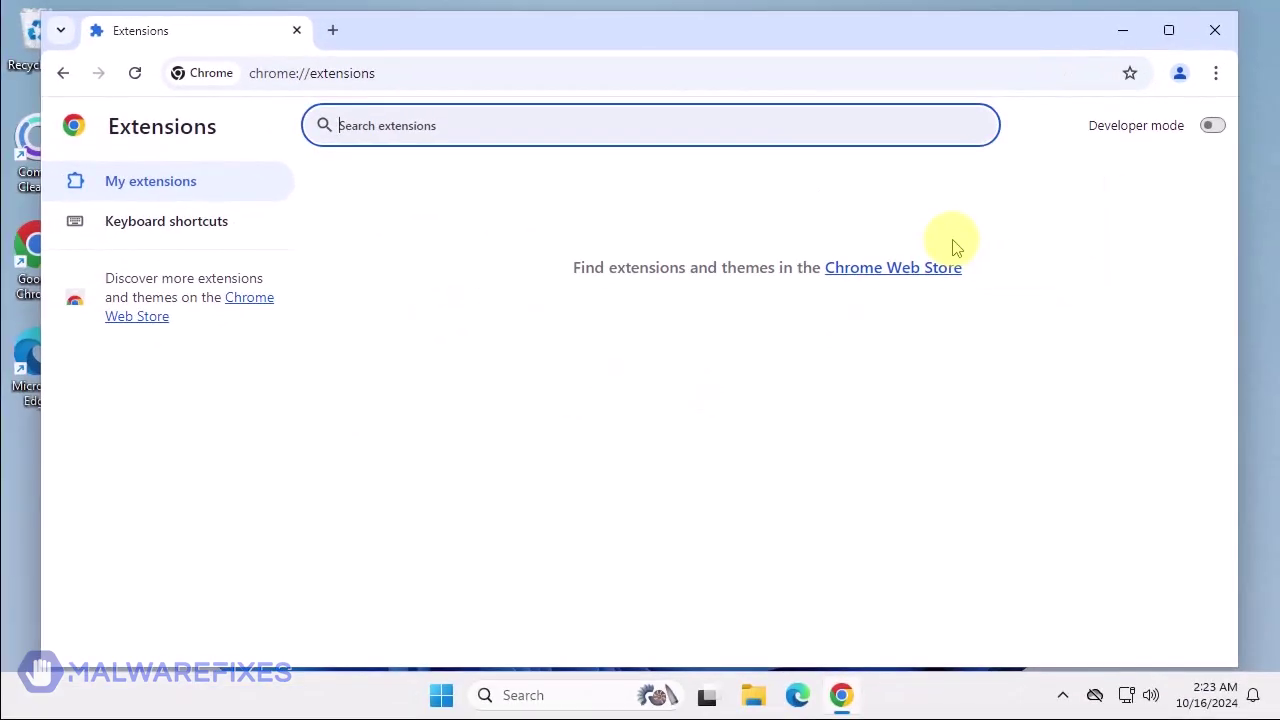
pyautogui.click(1215, 30)
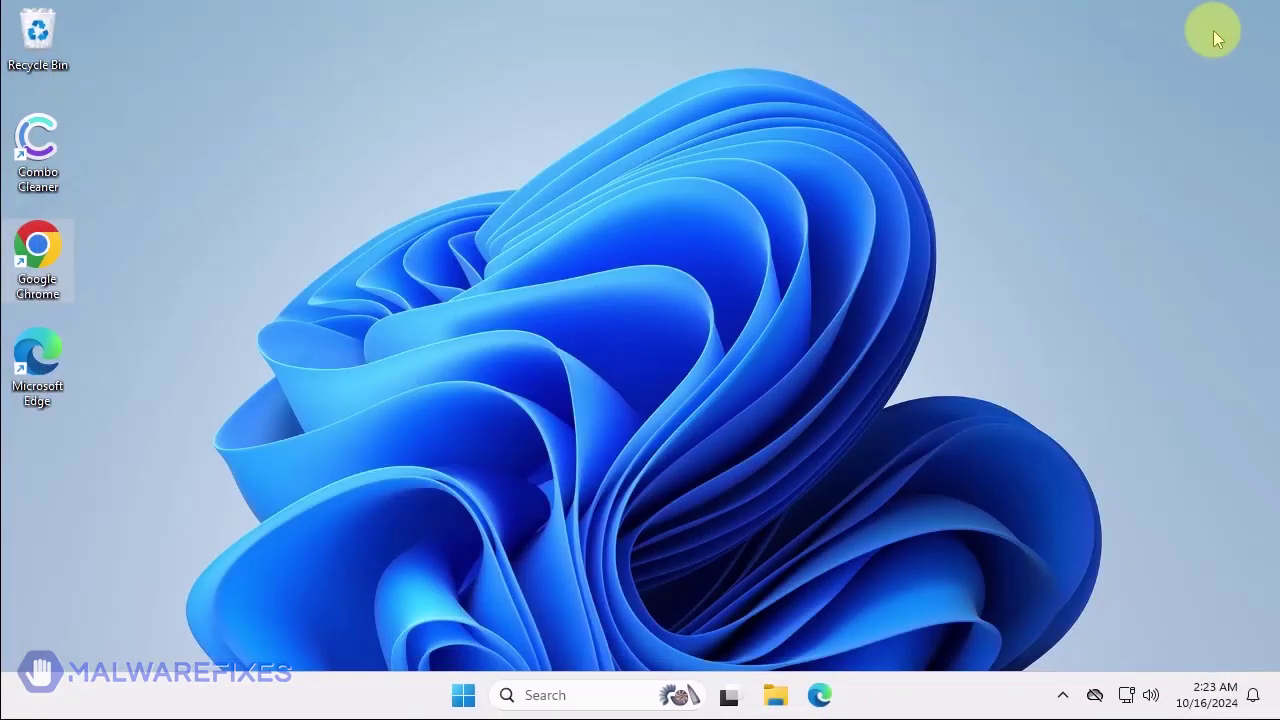